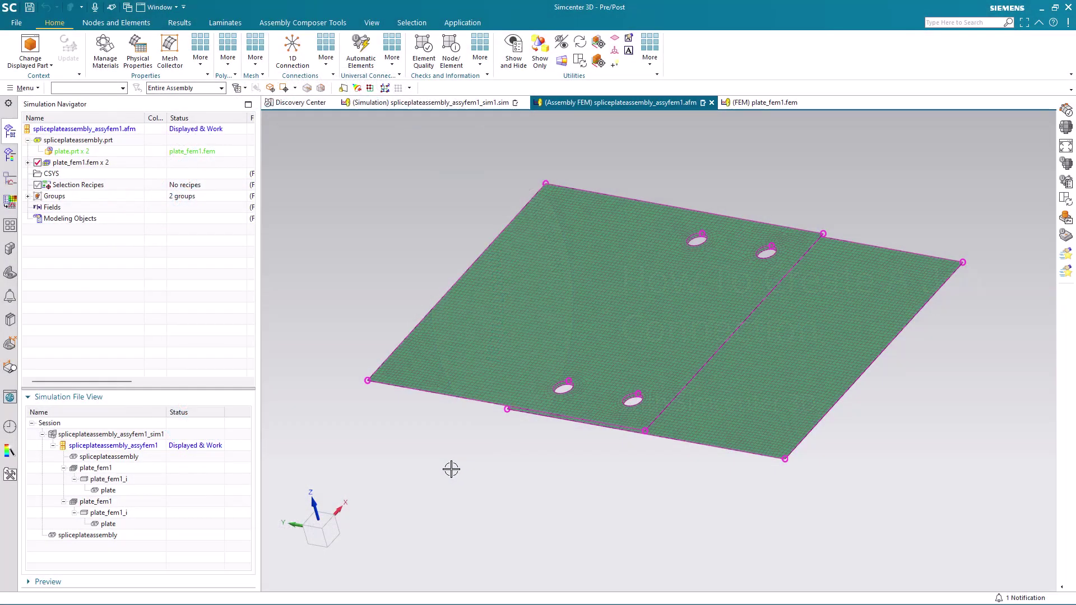
# - Unpack plate_fem1.fem x 2 into two separate plate entries, then clear the selection
pyautogui.moveTo(452, 466)
pyautogui.mouseDown(button='middle')
pyautogui.moveTo(483, 454)
pyautogui.moveTo(509, 413)
pyautogui.moveTo(470, 464)
pyautogui.mouseUp(button='middle')
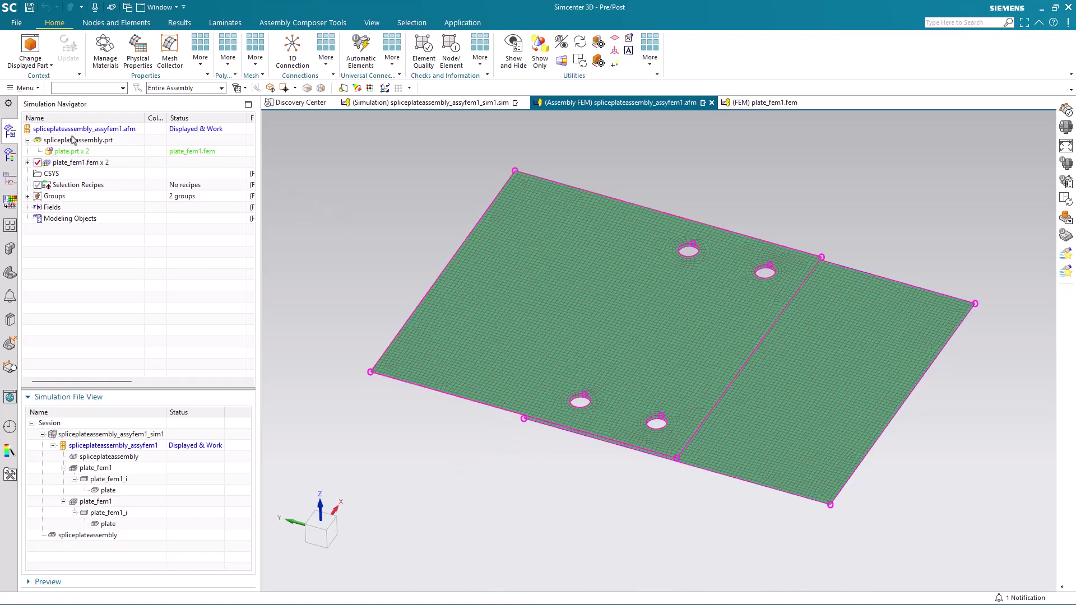
pyautogui.rightClick(63, 164)
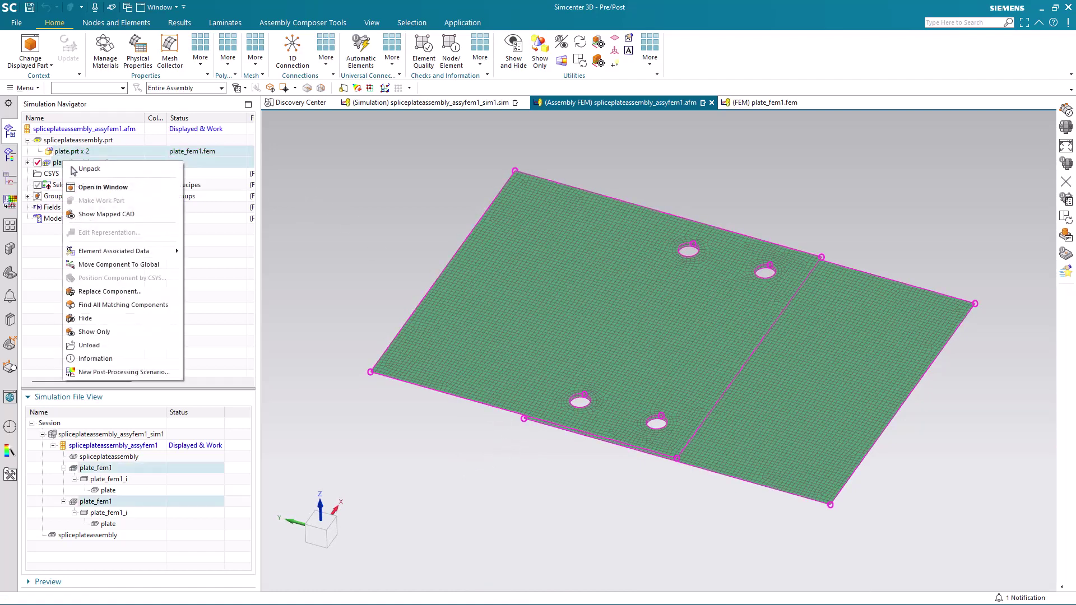
pyautogui.click(87, 176)
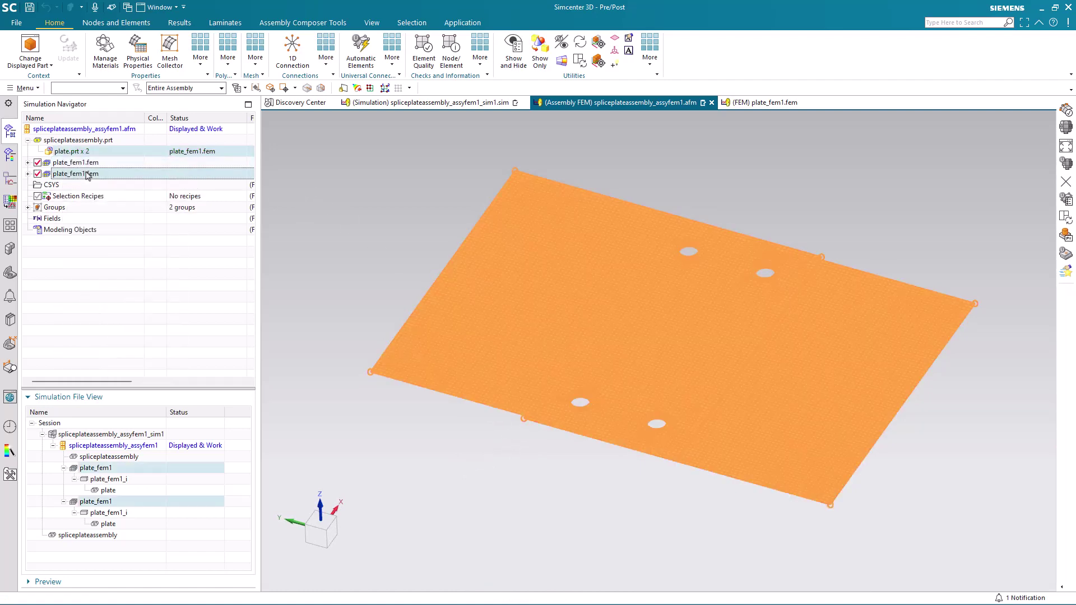
pyautogui.click(87, 280)
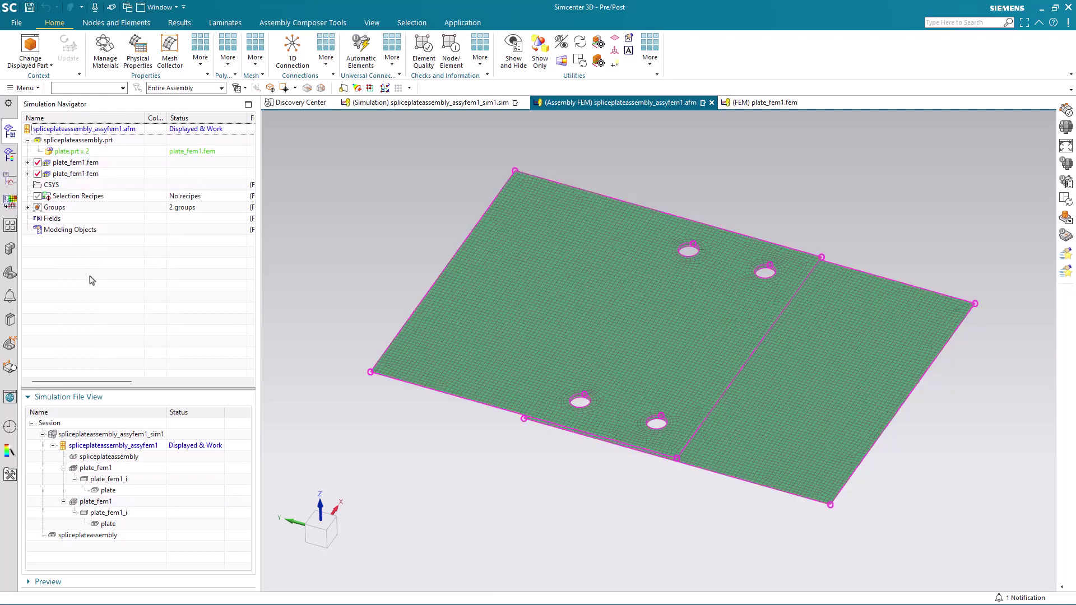
# - Start a Bolt With Nut connection by hole edge, picking one plate's four hole edges as heads
pyautogui.click(327, 61)
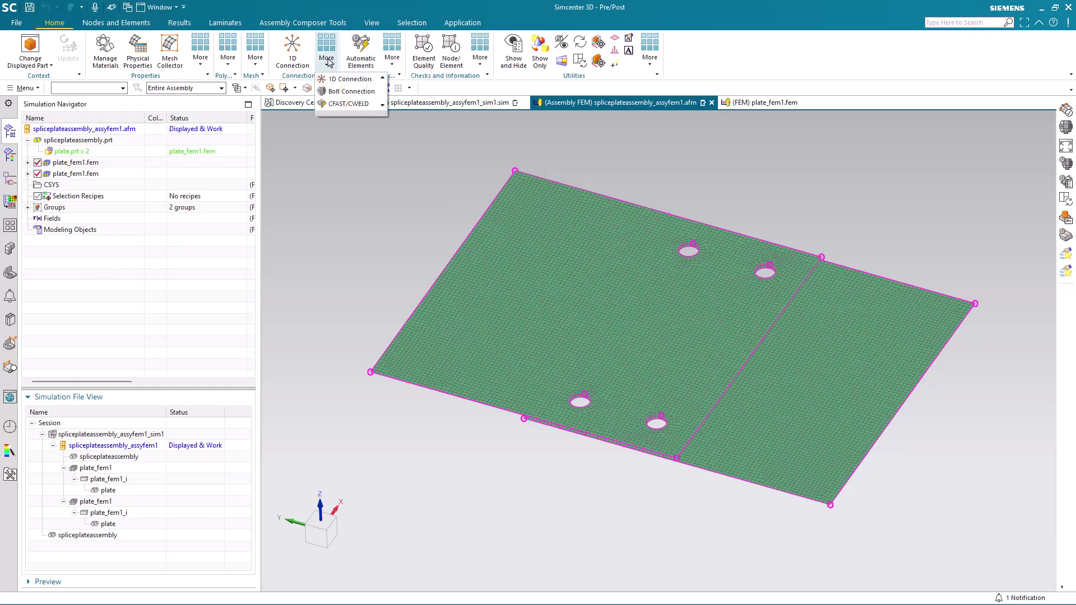
pyautogui.click(336, 91)
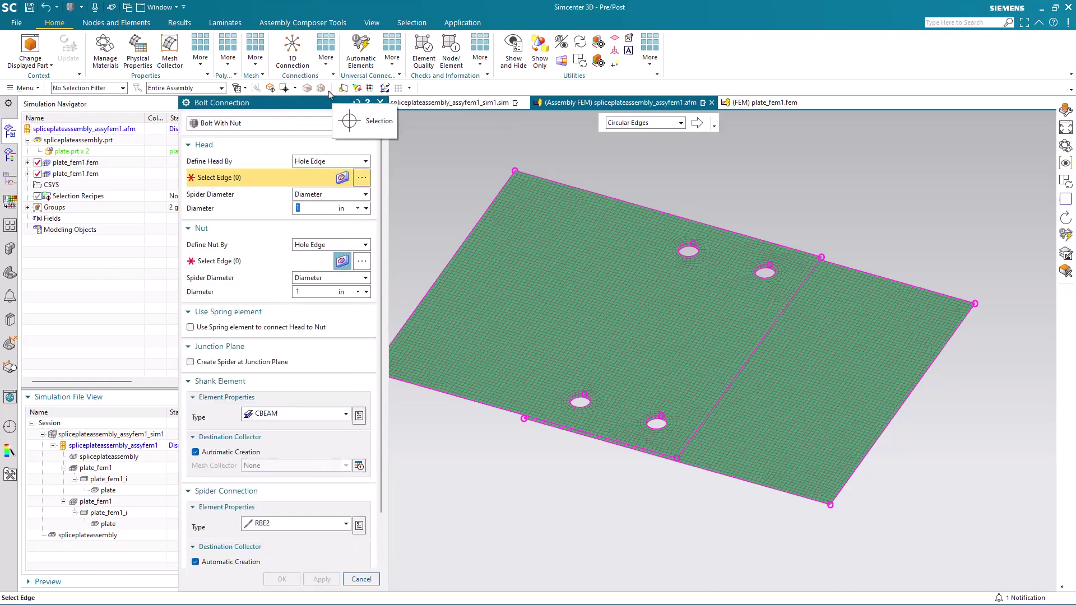
pyautogui.click(314, 126)
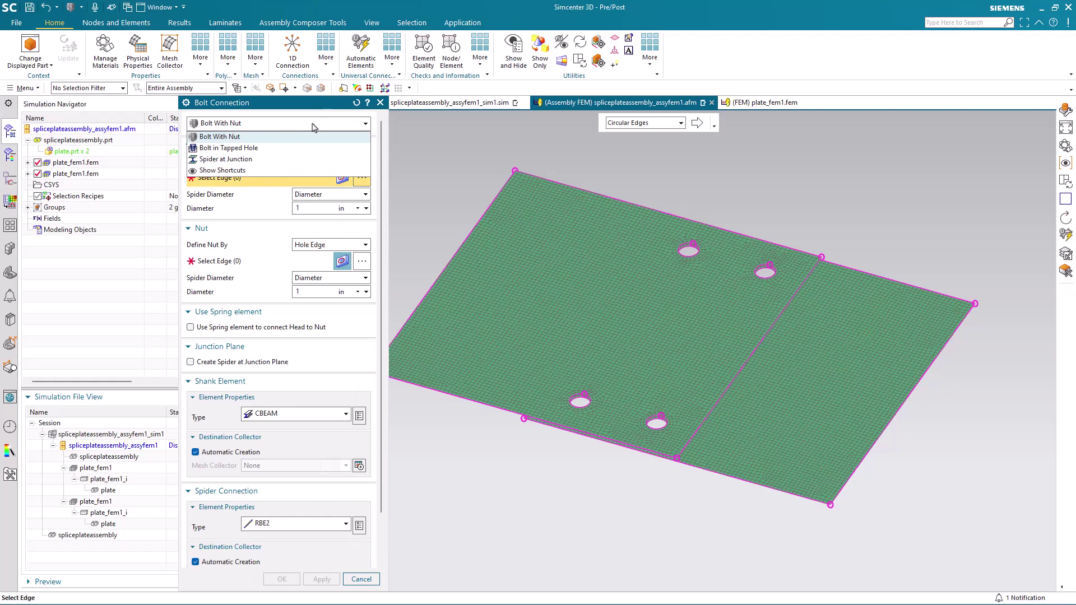
pyautogui.click(314, 127)
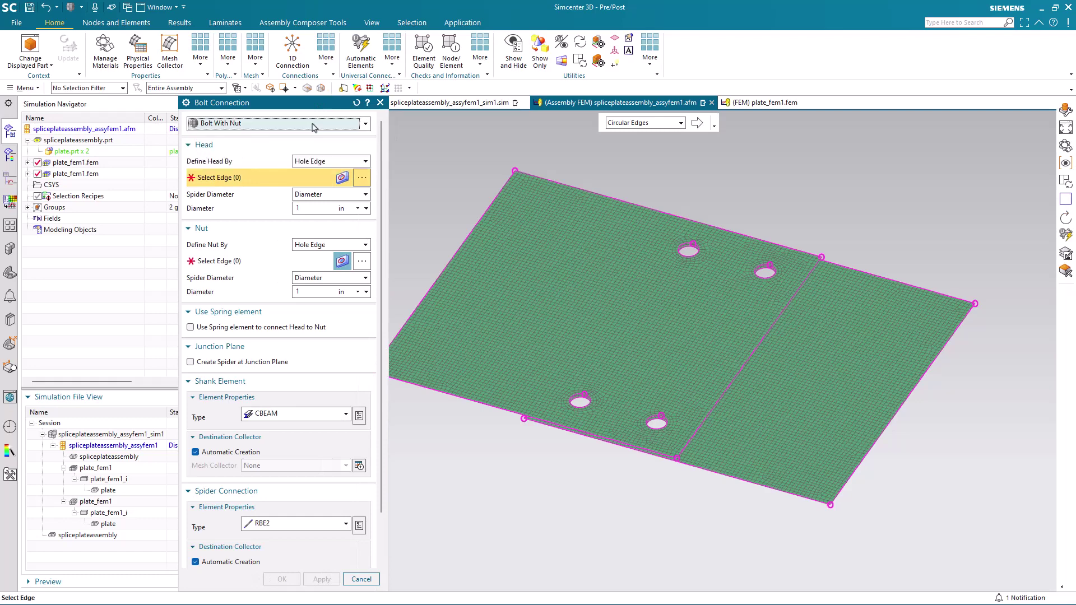
pyautogui.click(309, 163)
pyautogui.click(309, 163)
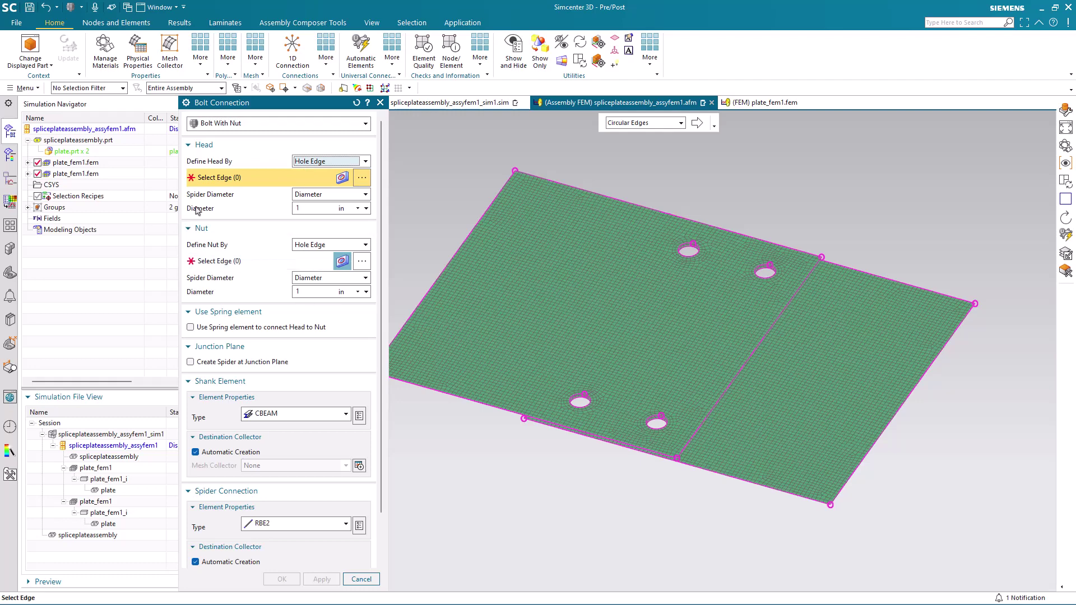
pyautogui.click(38, 177)
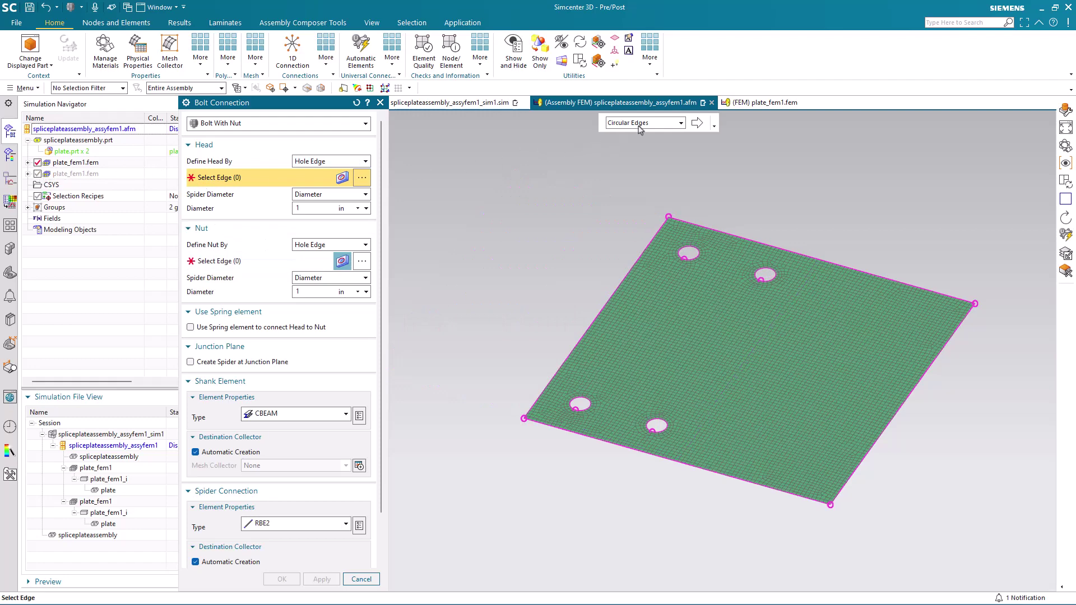
pyautogui.moveTo(532, 175); pyautogui.dragTo(793, 488)
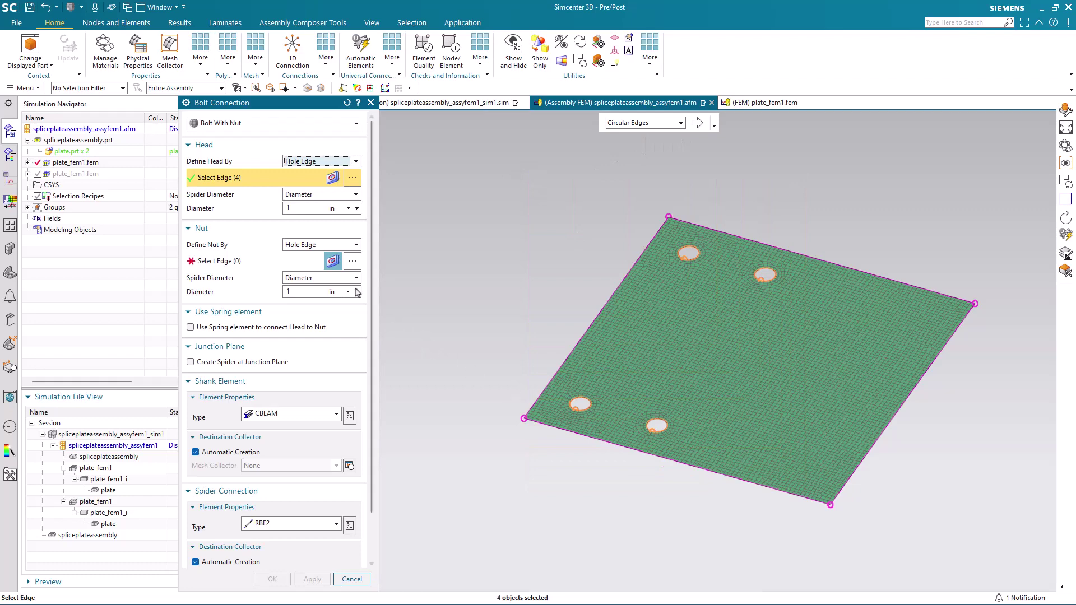
# - Hide the first plate and select the other plate's four hole edges as the nuts
pyautogui.click(259, 265)
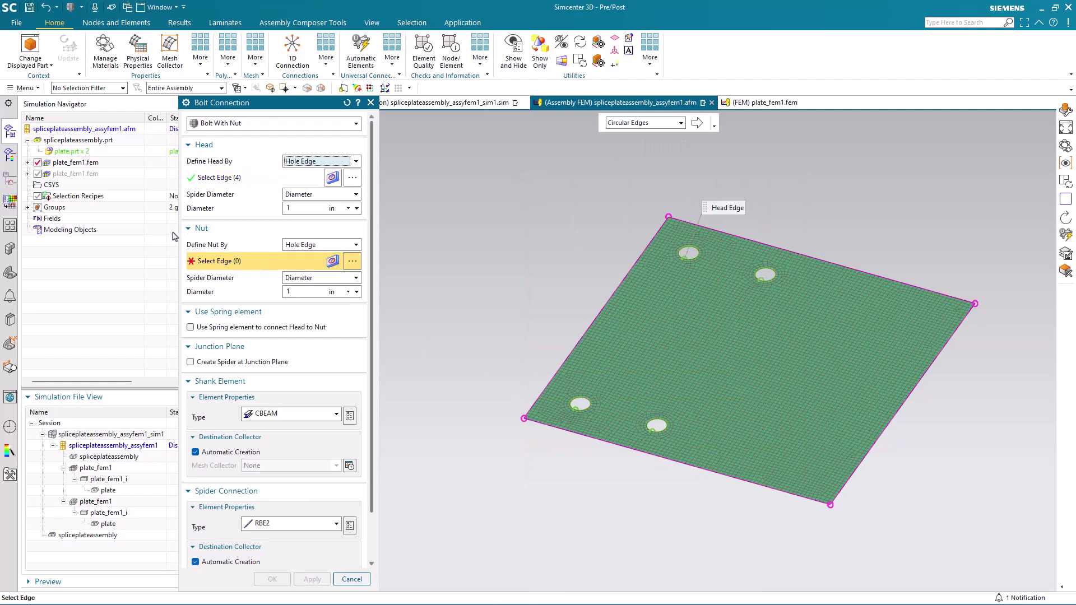
pyautogui.click(37, 174)
pyautogui.click(38, 163)
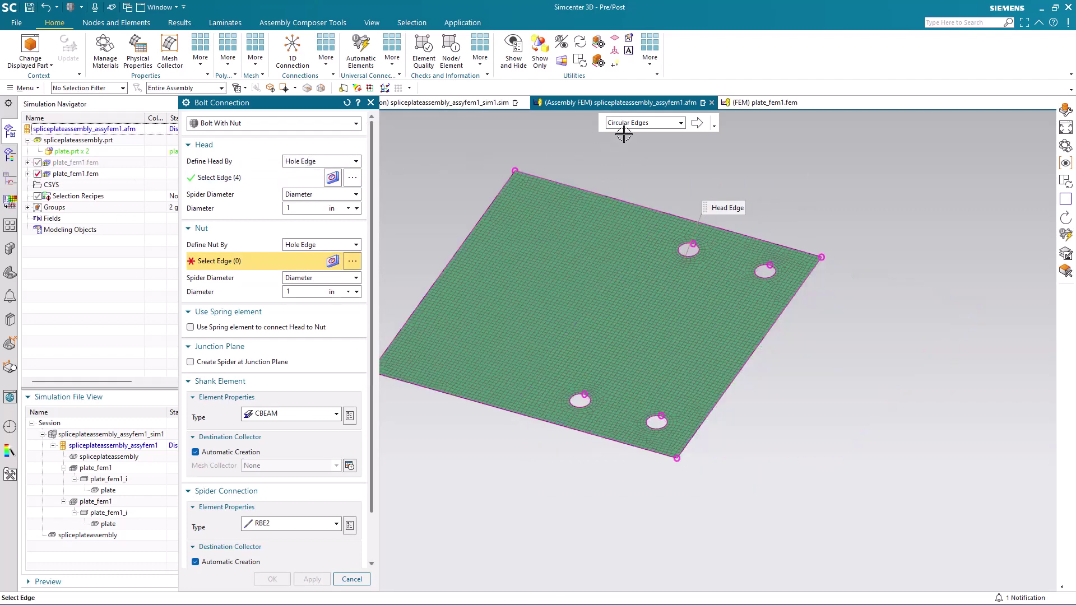
pyautogui.moveTo(546, 203); pyautogui.dragTo(871, 450)
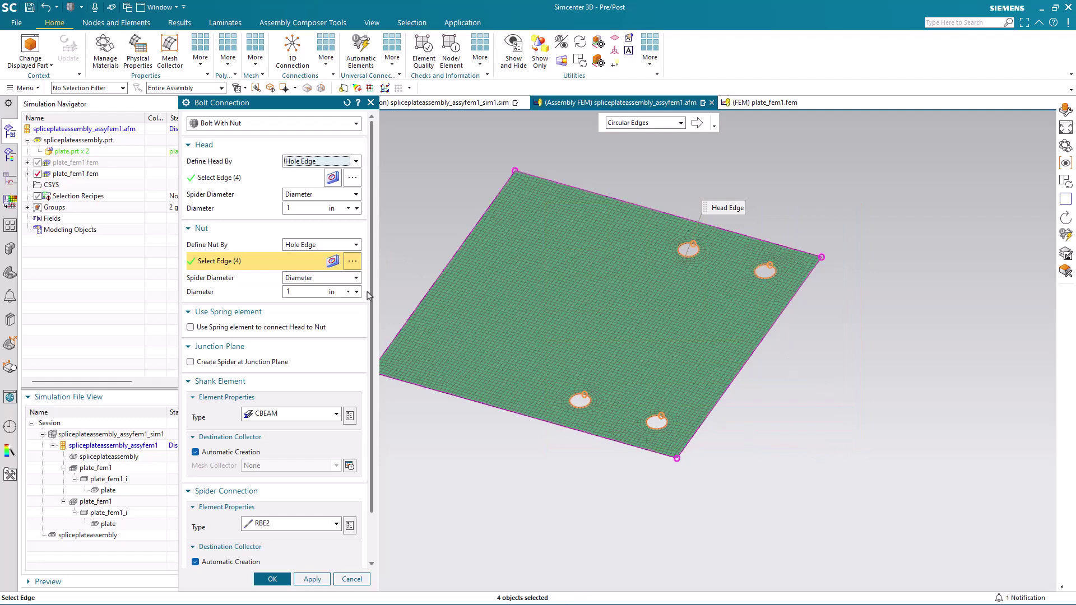
pyautogui.moveTo(373, 300); pyautogui.dragTo(377, 362)
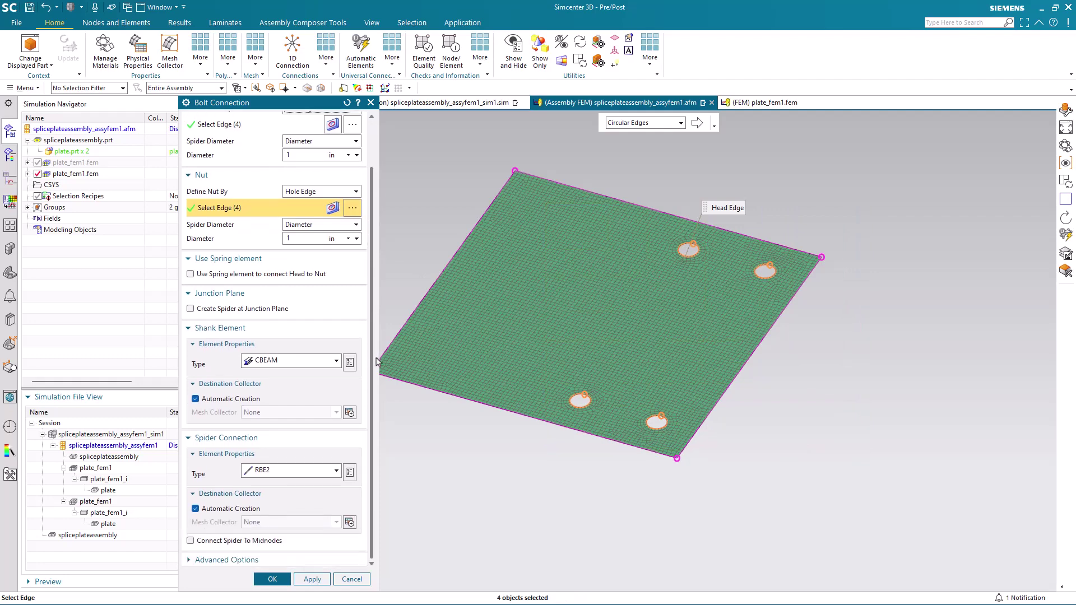
# - Keep CBEAM shank and RBE2 spider types and create the bolt connections
pyautogui.click(328, 363)
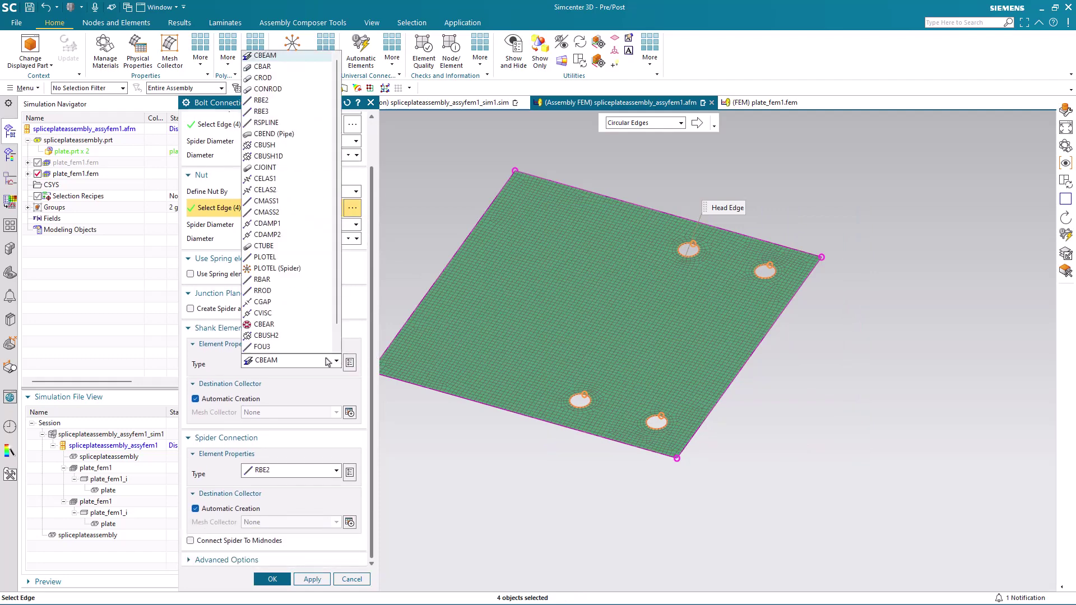
pyautogui.click(329, 362)
pyautogui.click(282, 474)
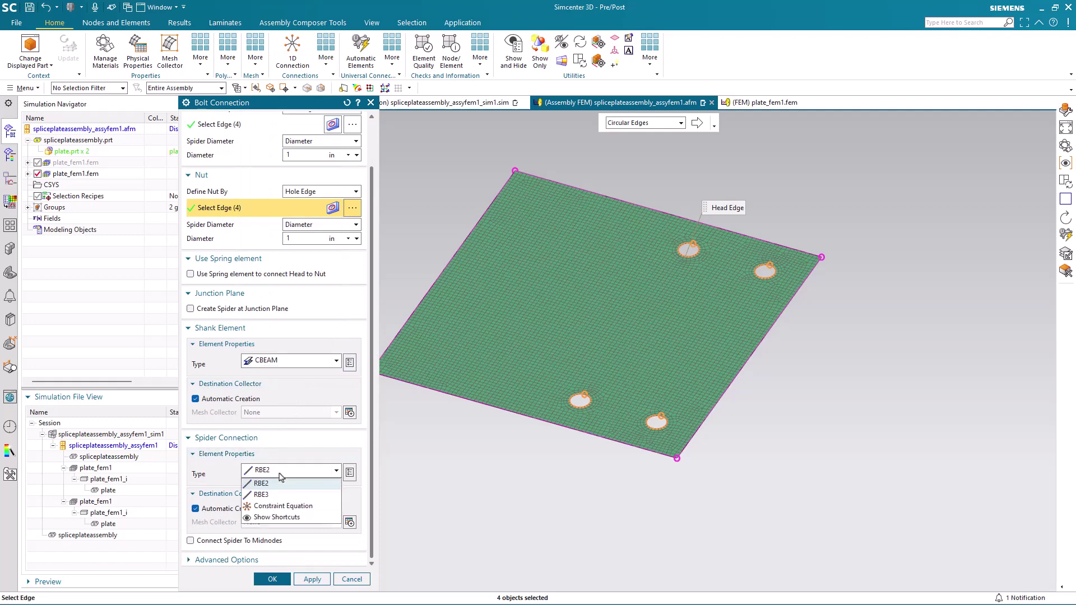
pyautogui.click(279, 474)
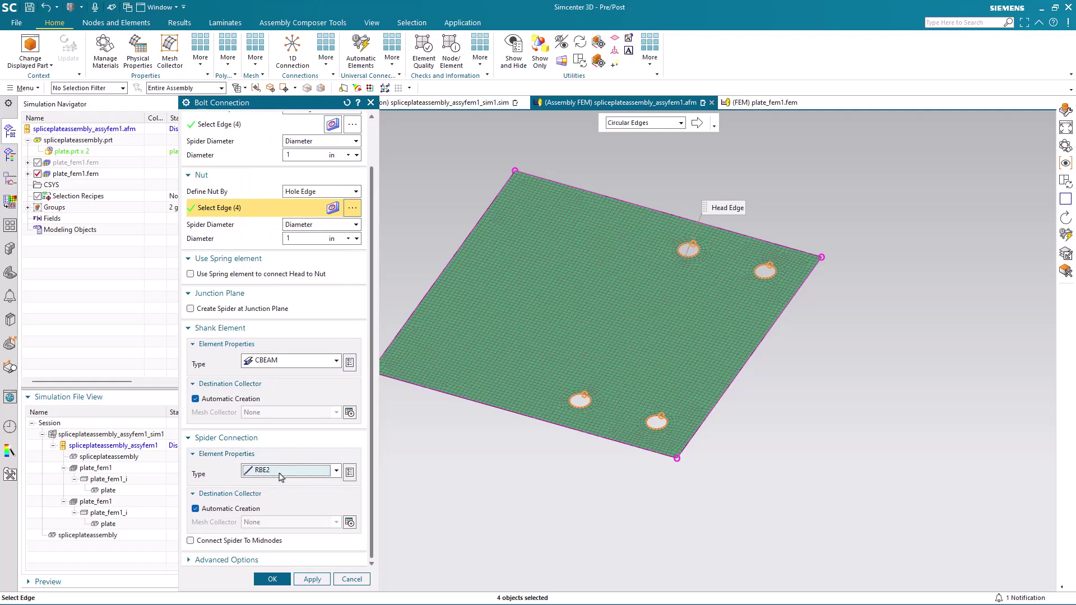
pyautogui.click(264, 578)
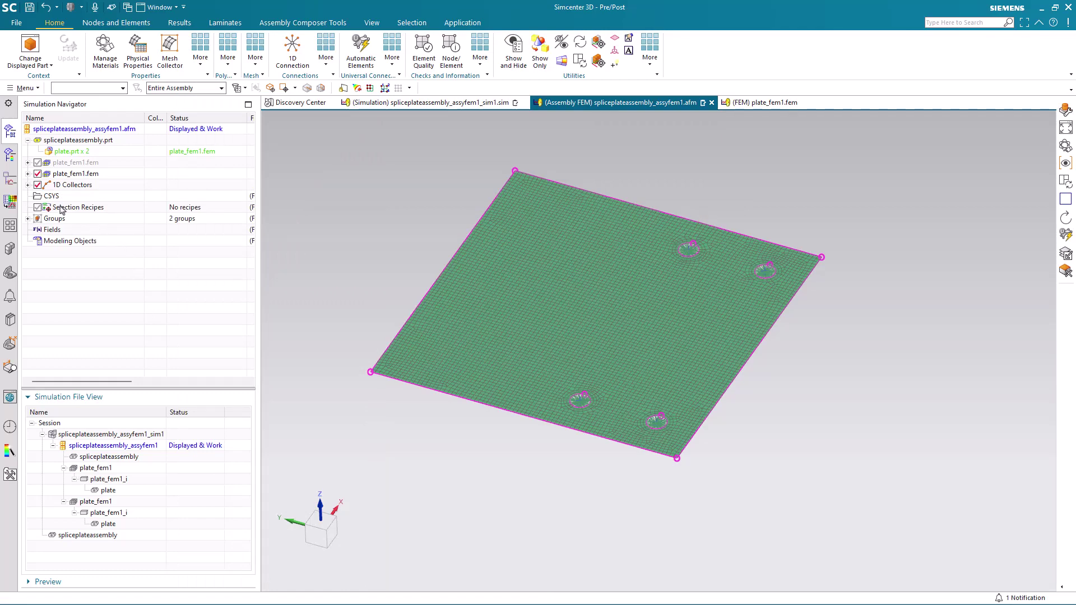
# - Show both plates and inspect the bolt shank Beam Collector and RBE2 spider elements
pyautogui.click(38, 162)
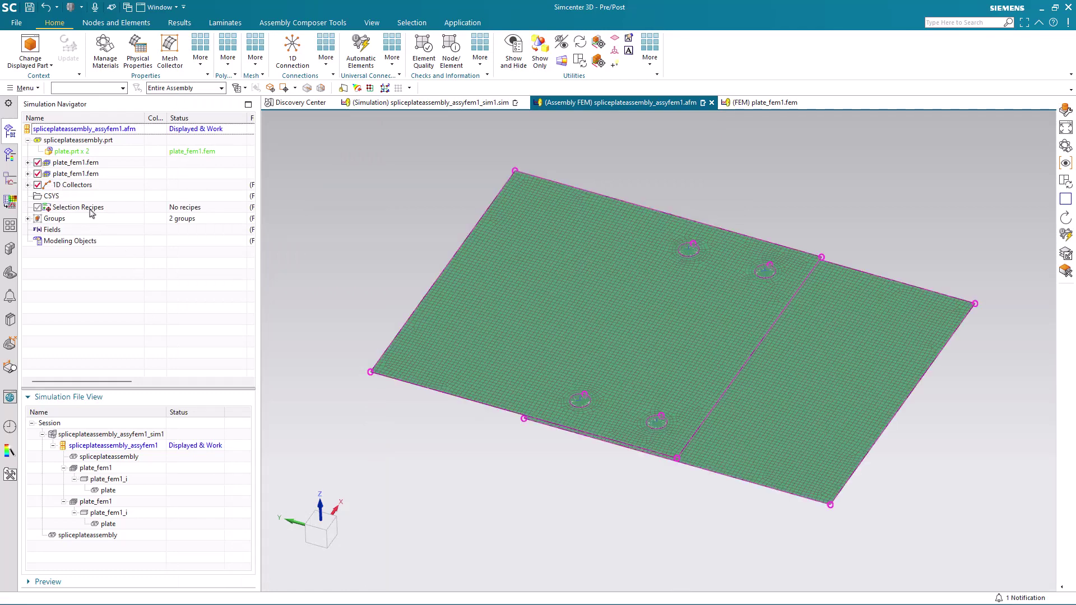
pyautogui.scroll(10, 600, 420)
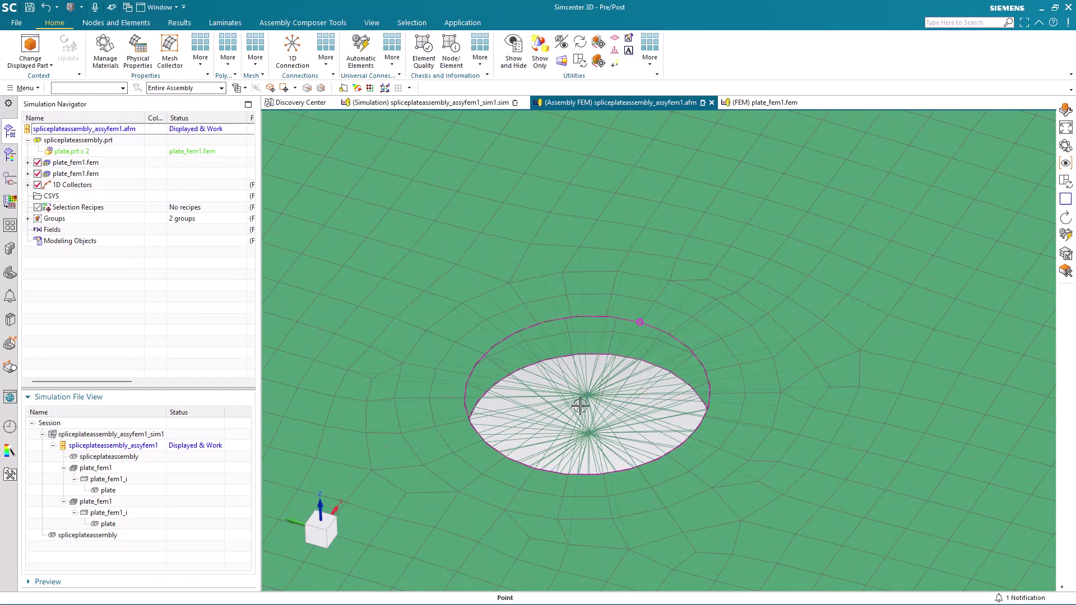
pyautogui.click(27, 185)
pyautogui.click(38, 196)
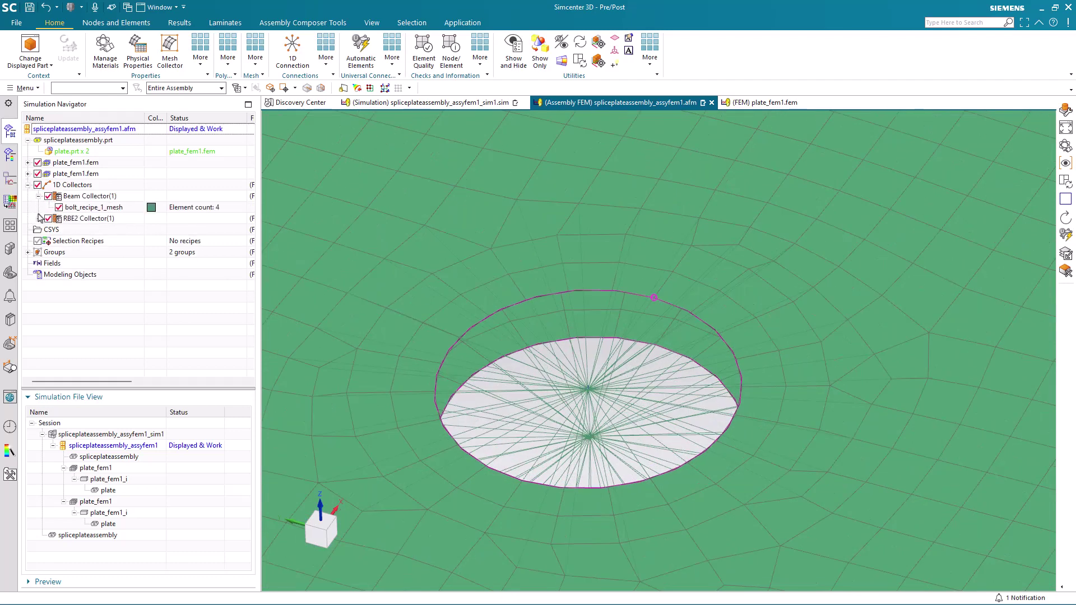
pyautogui.click(39, 218)
pyautogui.click(84, 208)
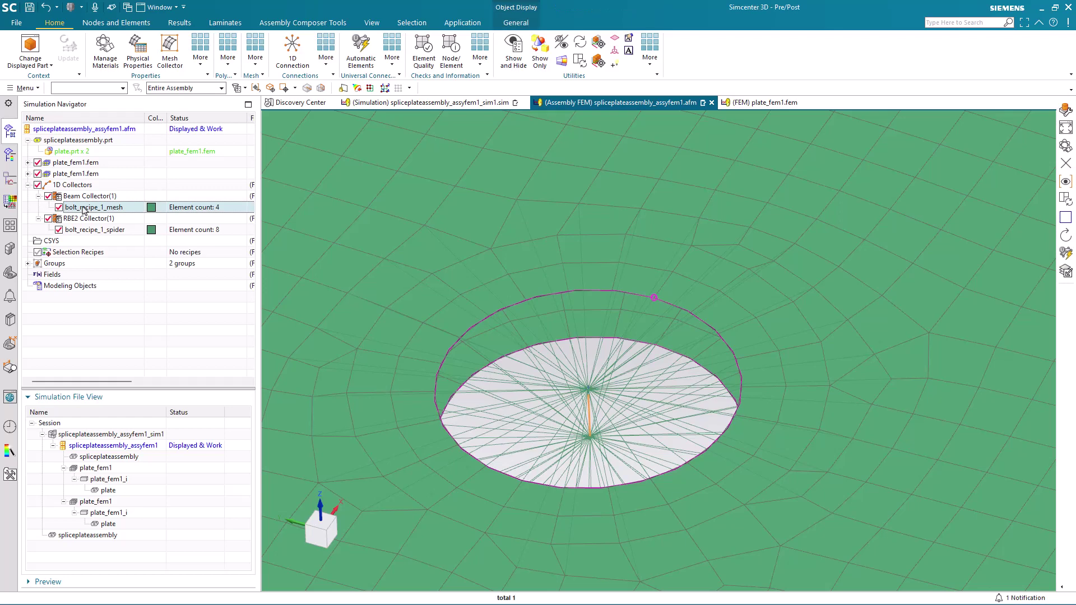
pyautogui.click(83, 231)
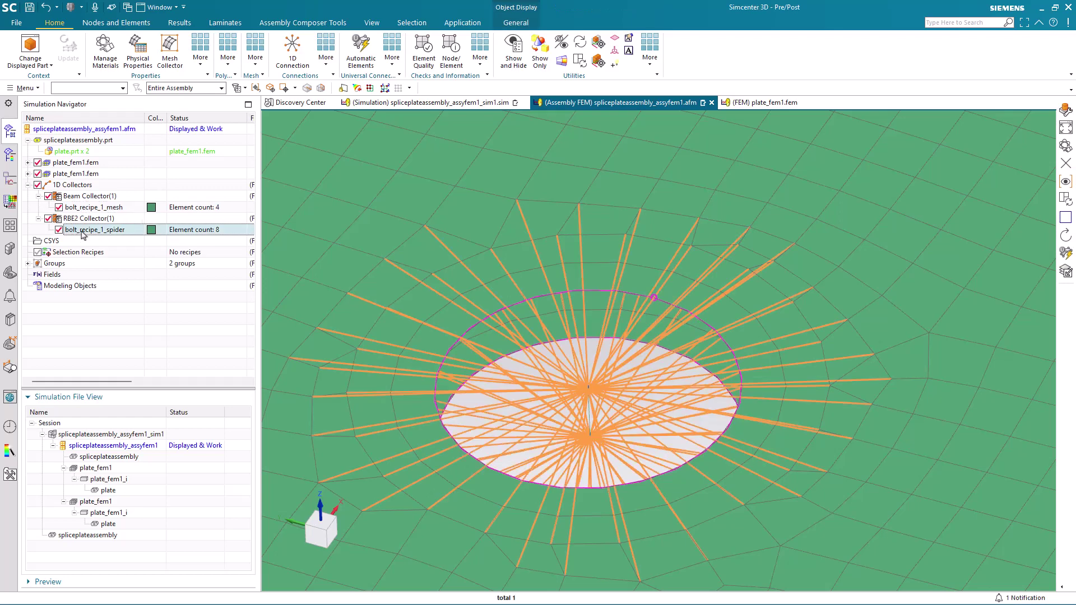
# - Reselect bolt_recipe_1_spider, then make plate_fem1.fem the displayed part
pyautogui.press('Escape')
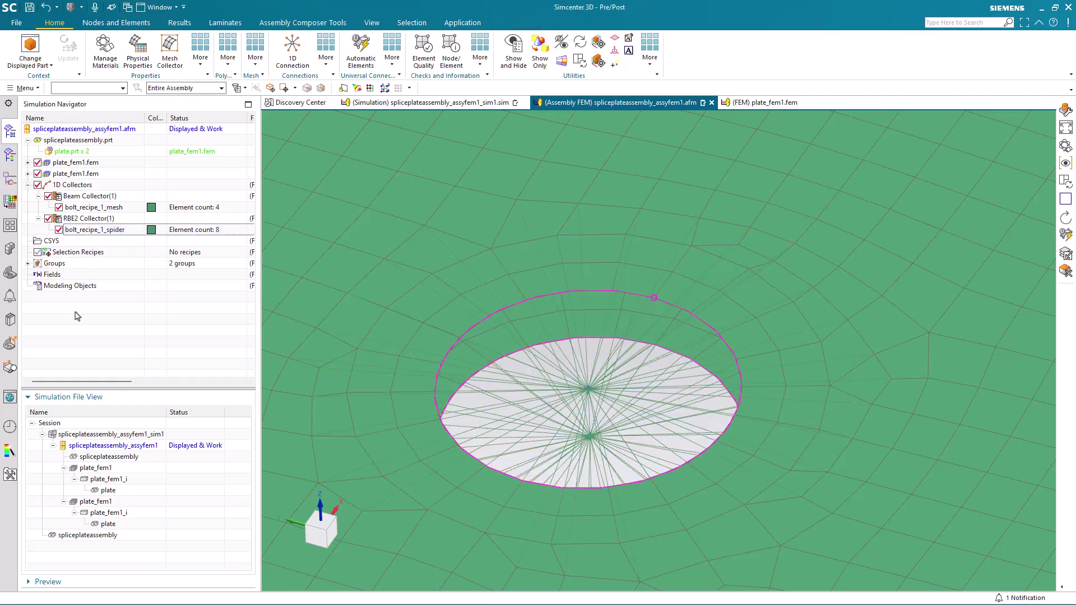
pyautogui.click(88, 231)
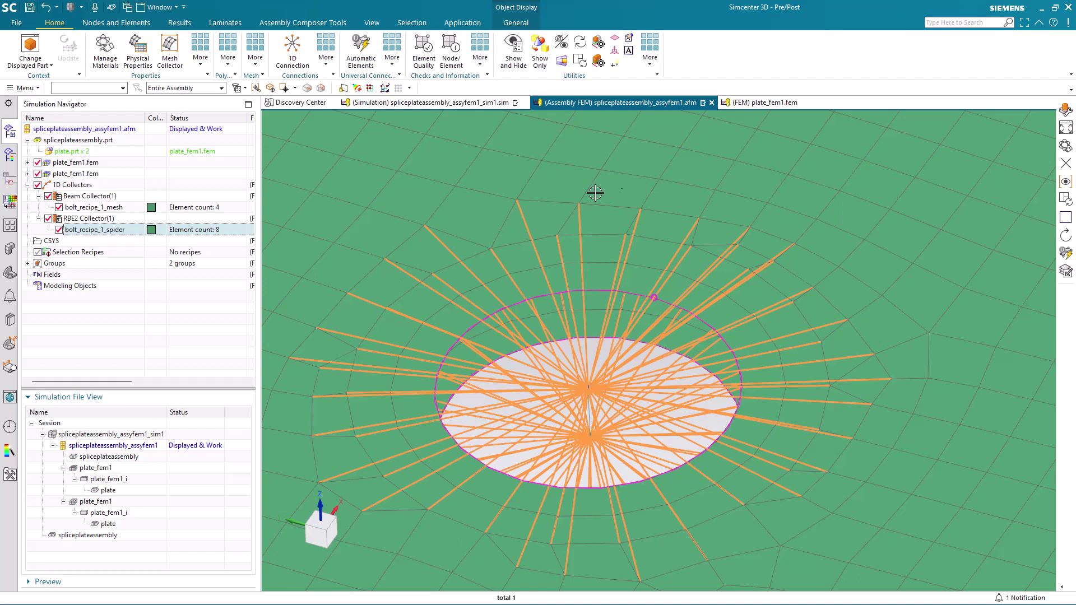
pyautogui.click(769, 102)
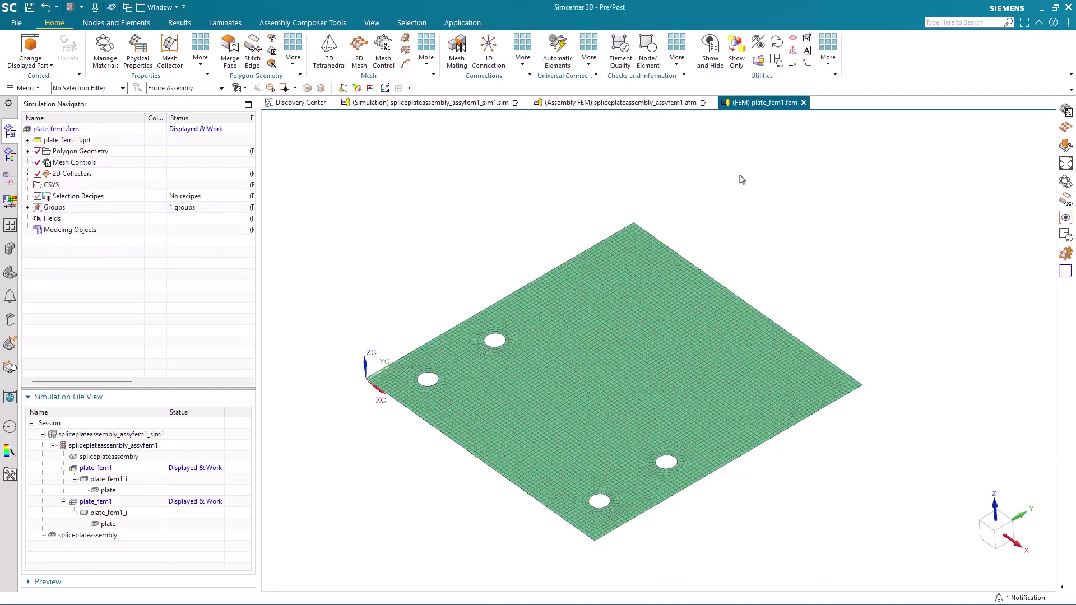
# - Apply a Mapped Hole control to the four hole edges: 0.25 depth, 3 layers, 24 elements
pyautogui.click(384, 61)
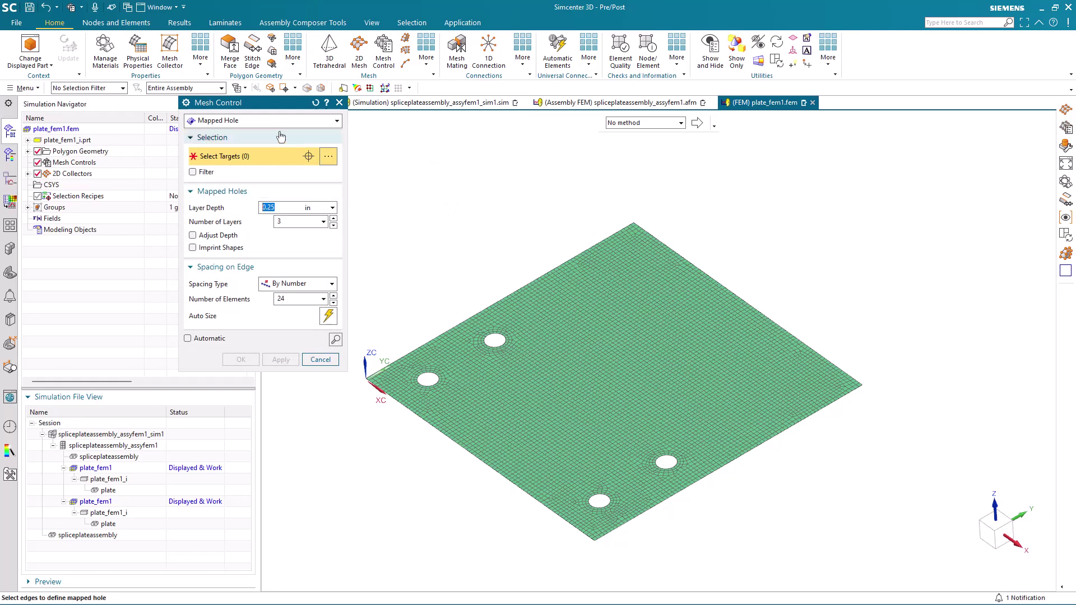
pyautogui.click(635, 124)
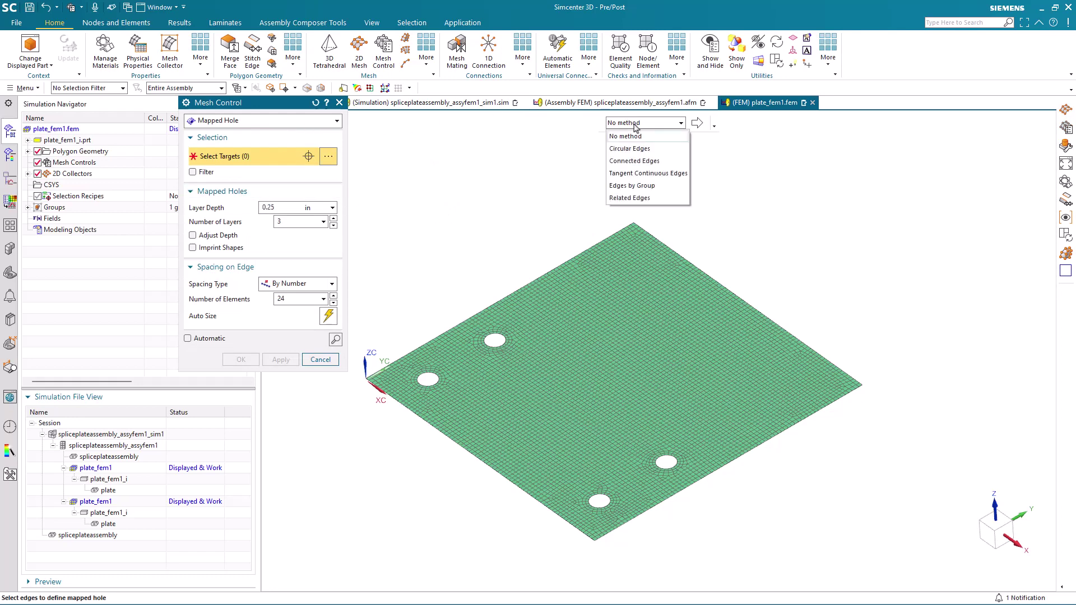
pyautogui.click(629, 148)
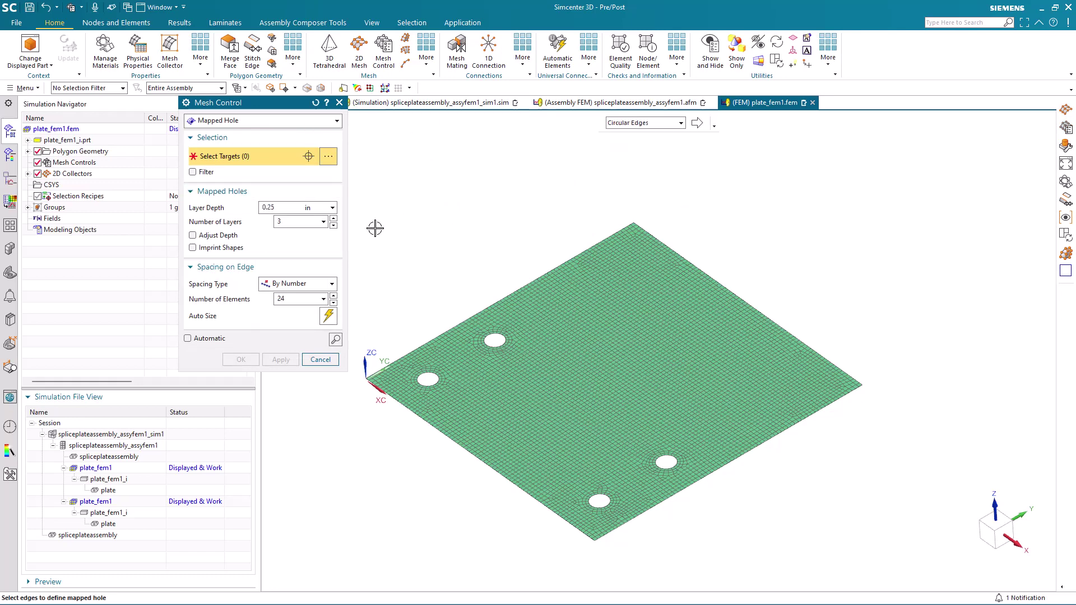
pyautogui.moveTo(375, 229); pyautogui.dragTo(717, 547)
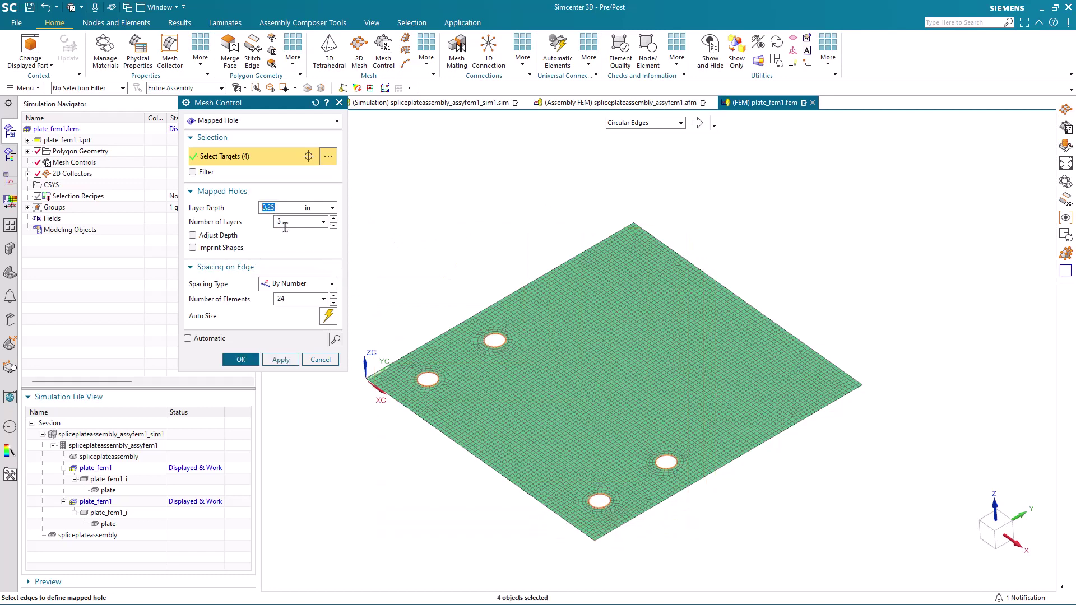
pyautogui.click(288, 284)
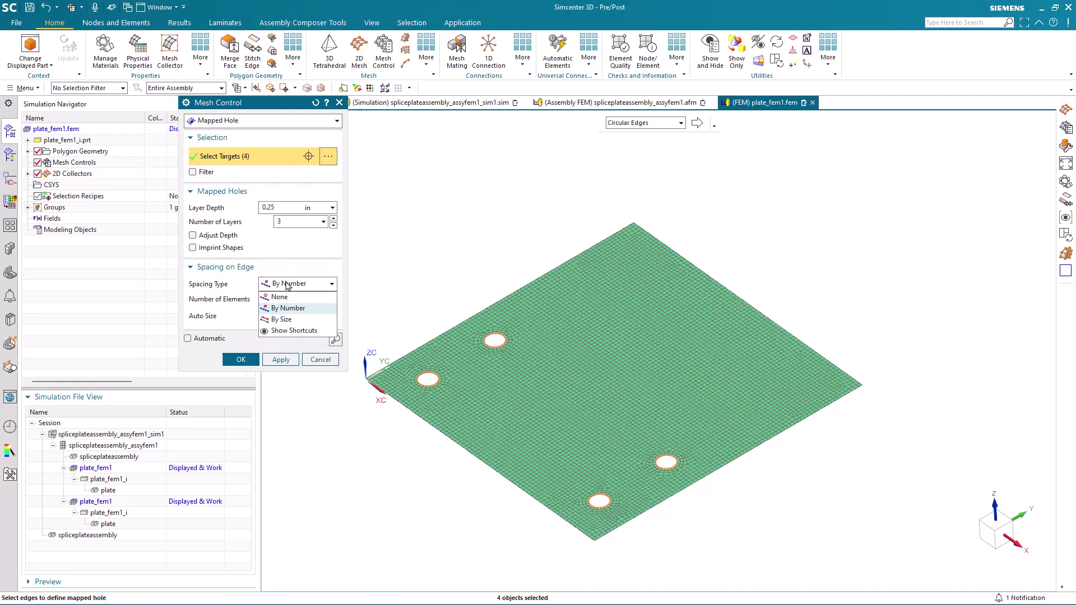
pyautogui.click(288, 285)
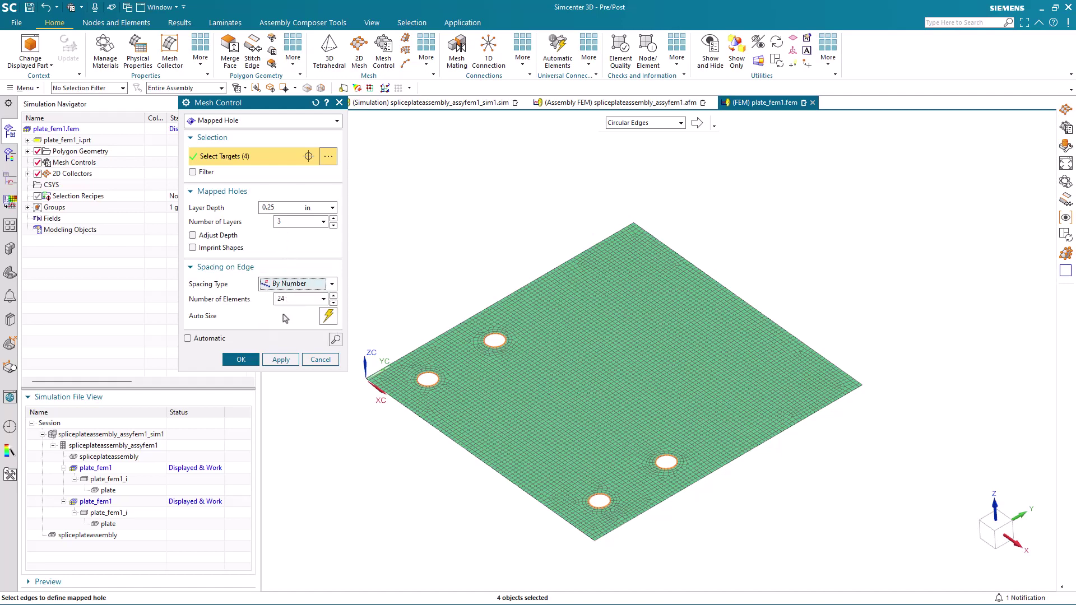
pyautogui.click(241, 359)
# - Update the plate mesh with the mapped-hole controls and inspect one hole
pyautogui.scroll(3, 420, 401)
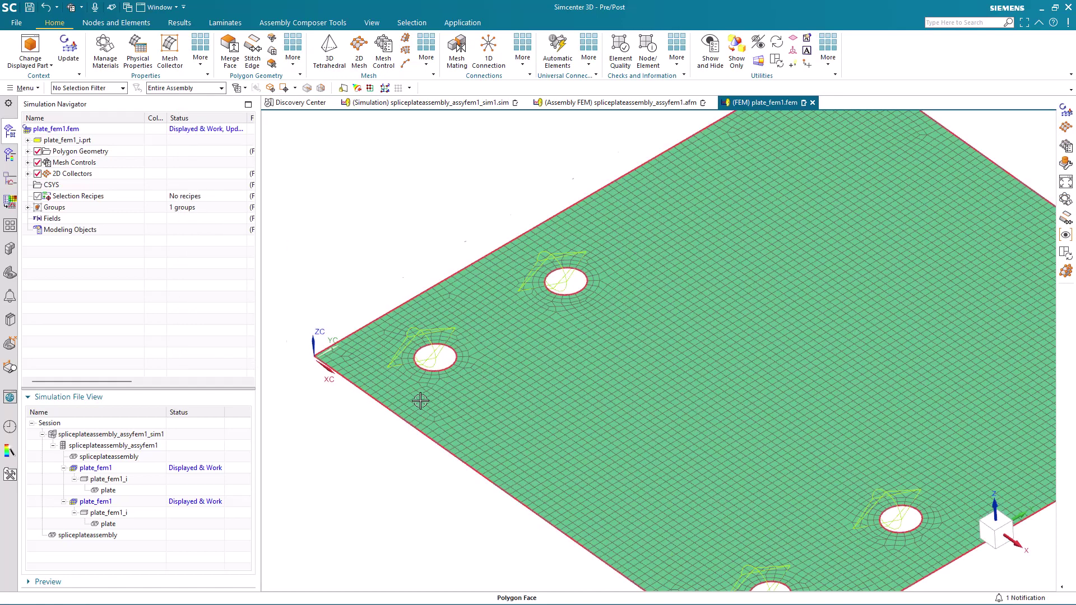
pyautogui.scroll(5, 420, 401)
pyautogui.click(68, 53)
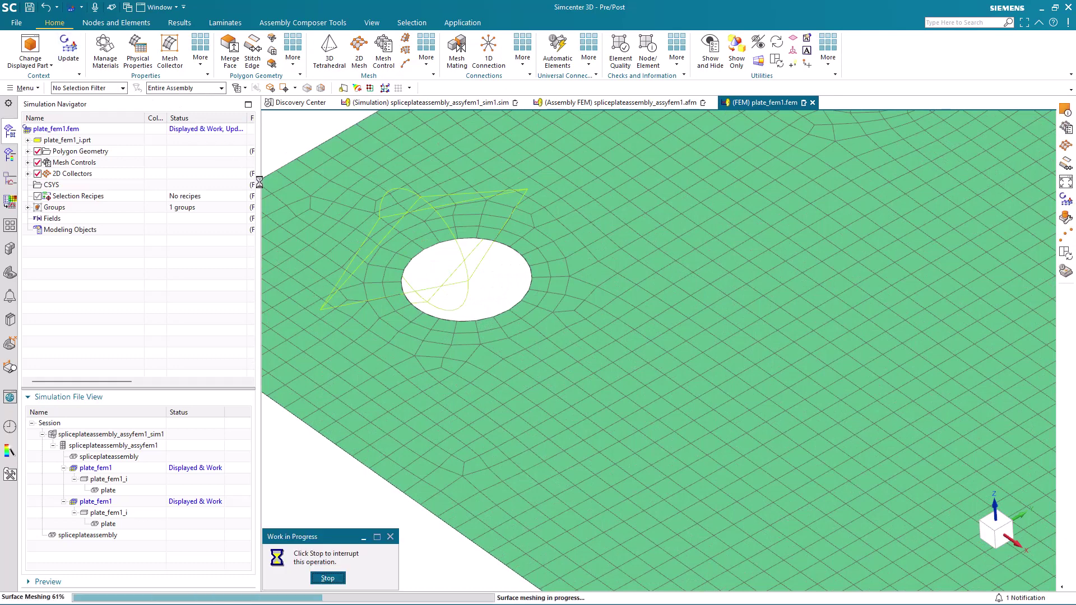
pyautogui.click(530, 261)
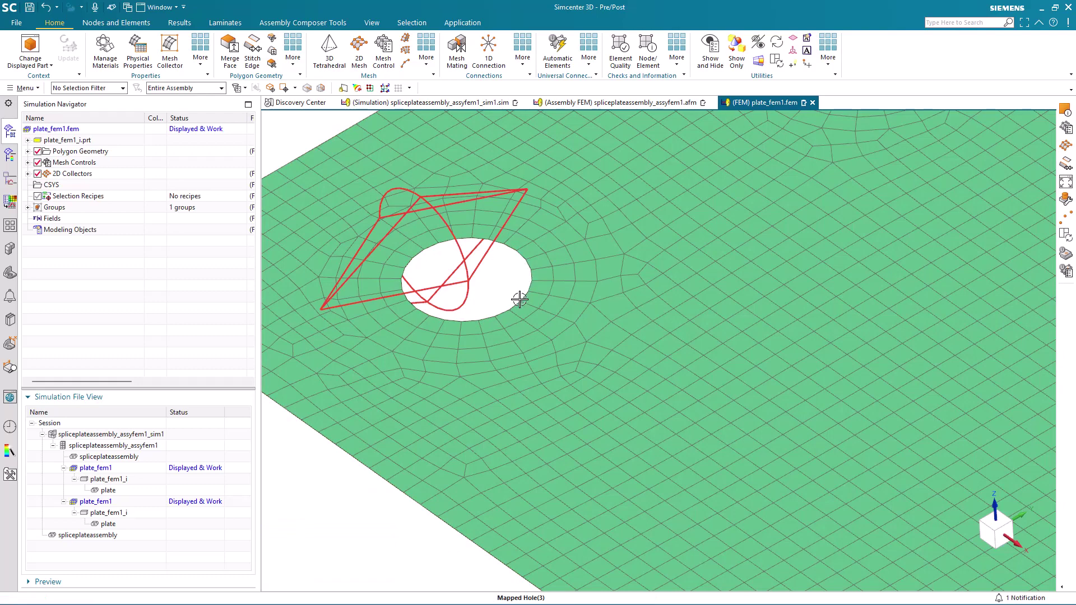
pyautogui.scroll(-6, 504, 297)
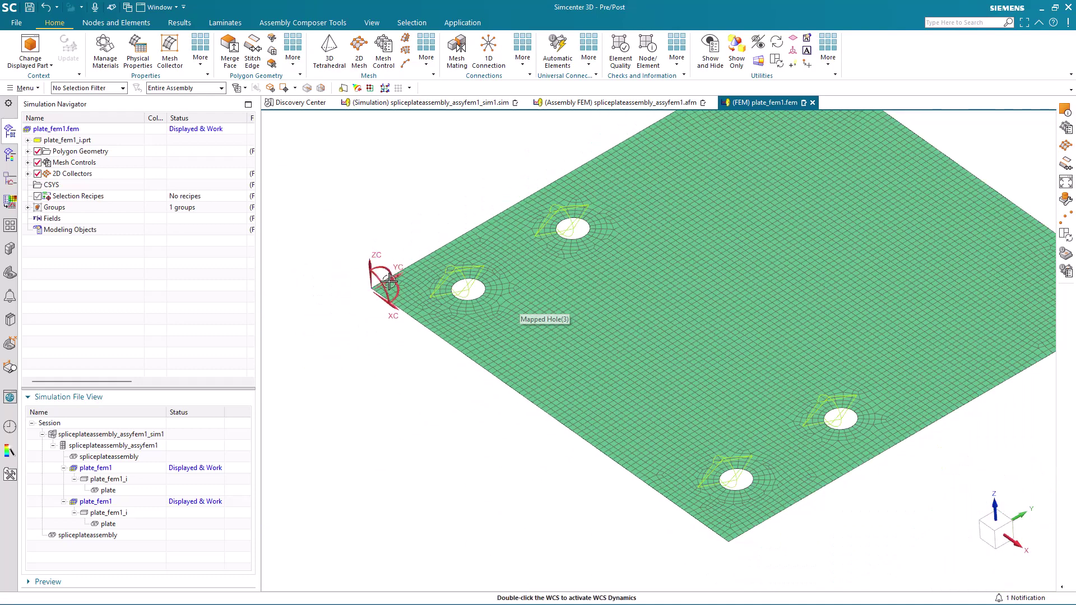
# - Update the assembly FEM with the remeshed plates and review the bolt_recipe_1_spider elements
pyautogui.click(616, 102)
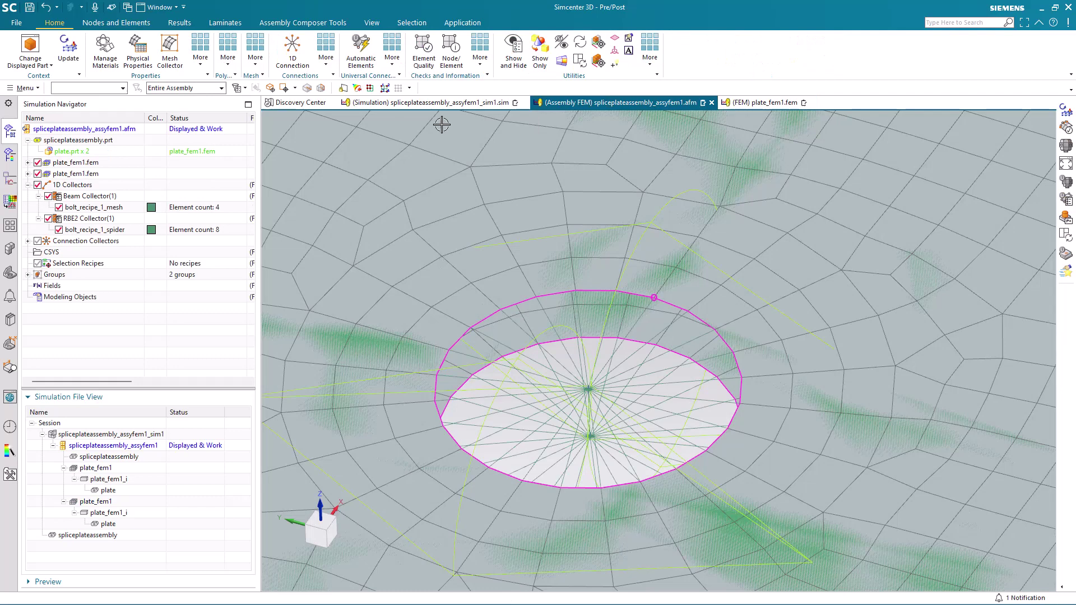
pyautogui.click(69, 56)
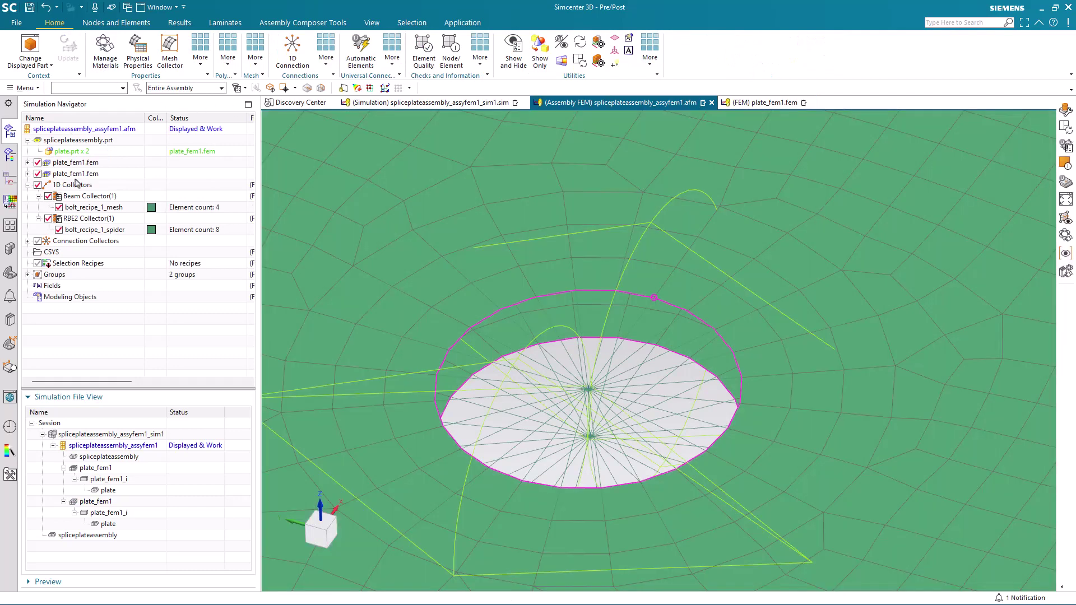
pyautogui.click(81, 231)
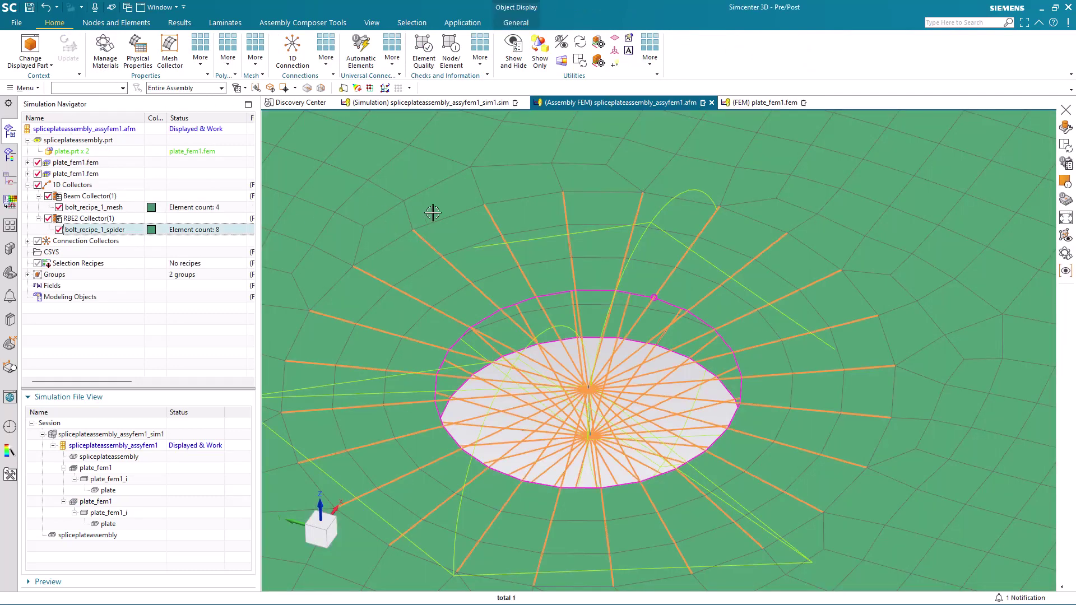
pyautogui.scroll(-10, 433, 213)
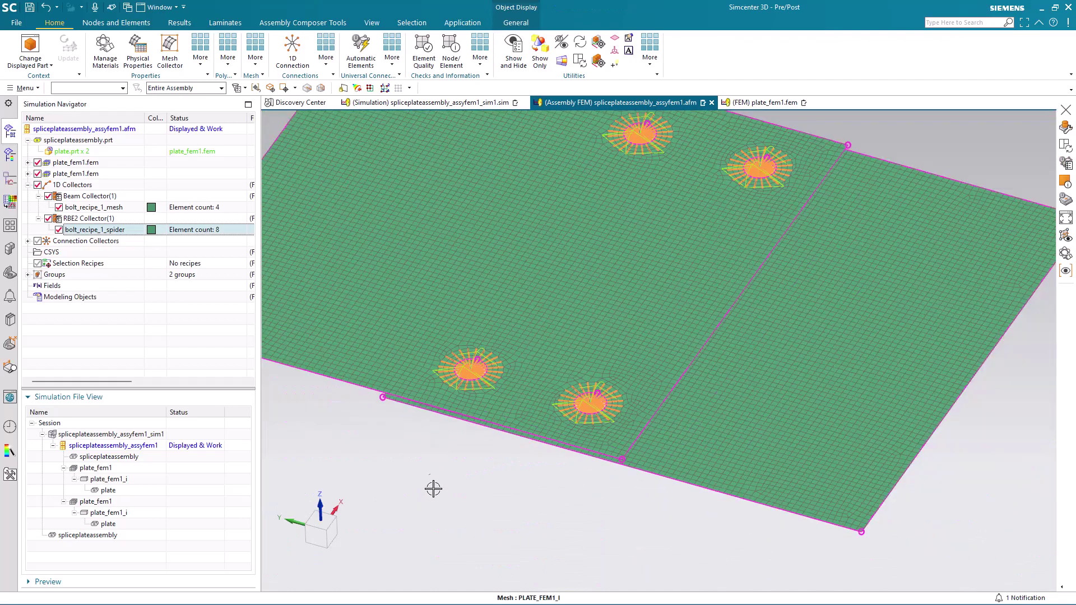
pyautogui.scroll(5, 611, 184)
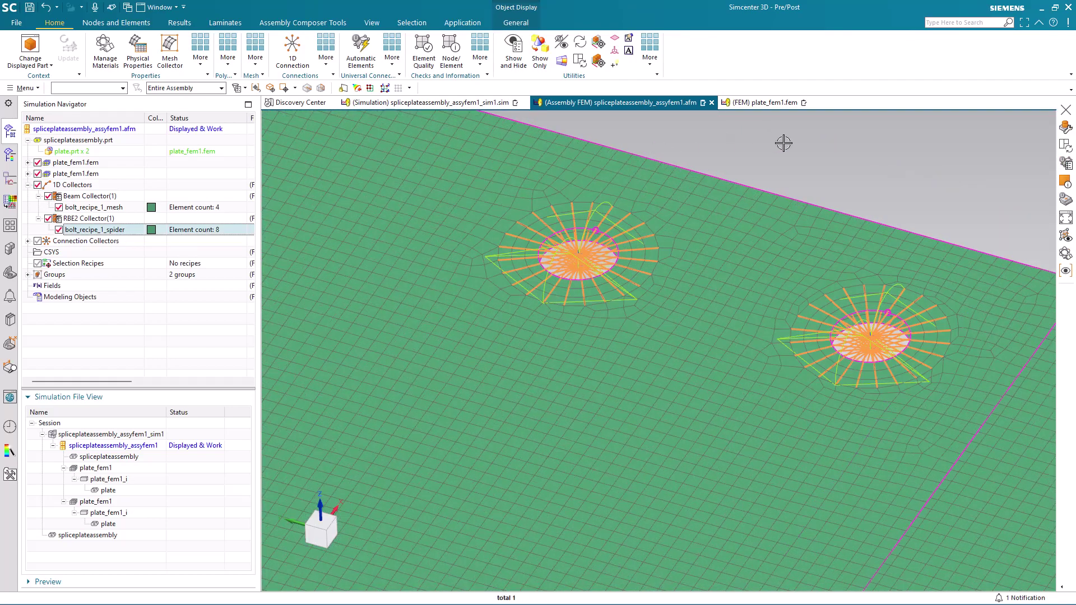
pyautogui.scroll(-5, 784, 143)
pyautogui.scroll(2, 626, 273)
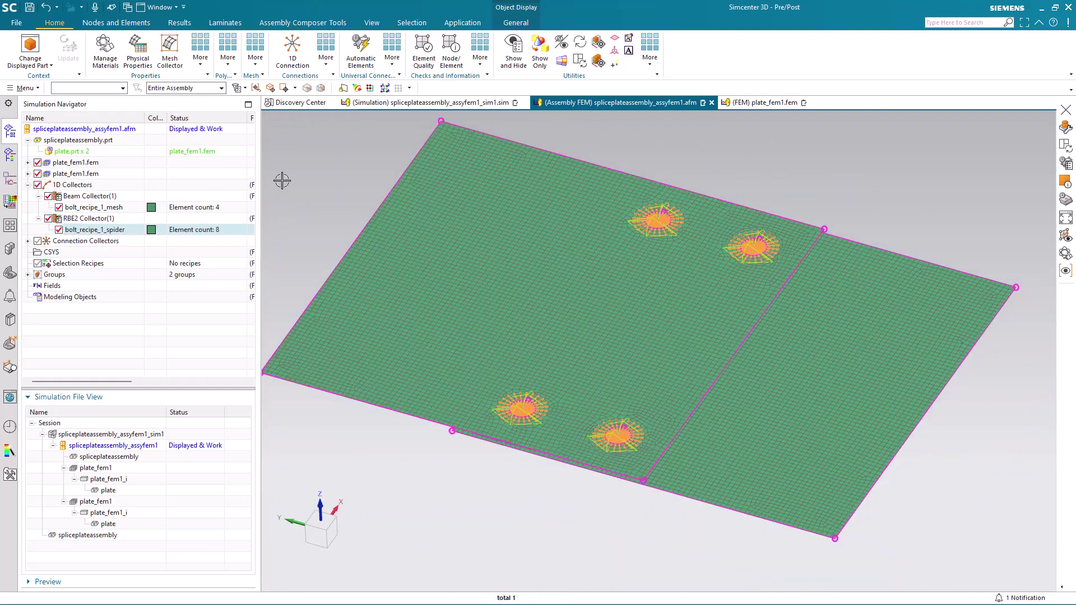
# - Edit Beam Collector(1)'s PBEAML property and create a new ROD section with DIM1 0.25
pyautogui.click(93, 199)
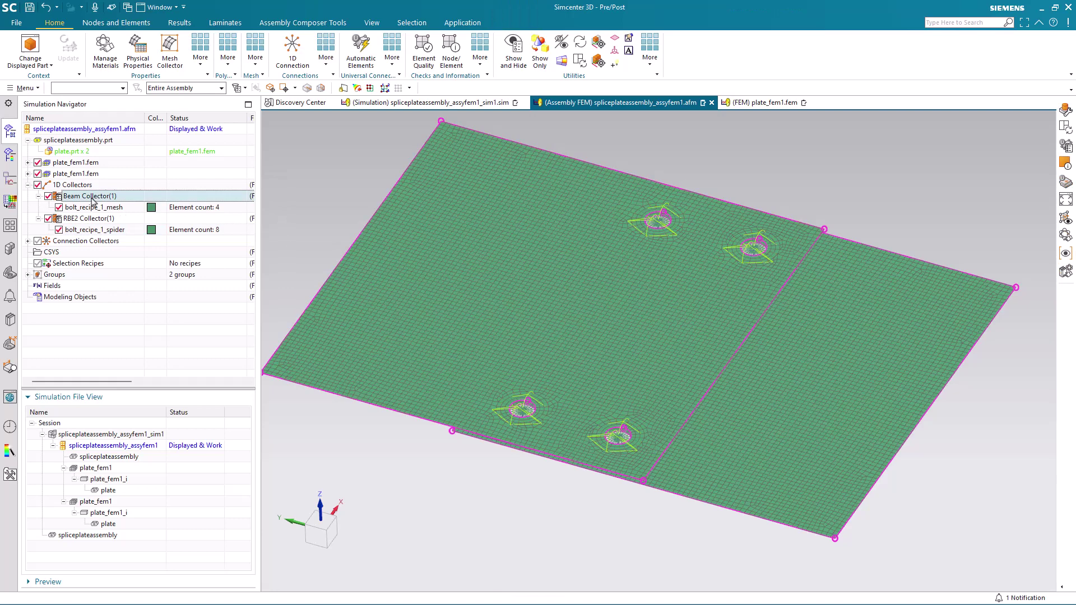
pyautogui.rightClick(91, 197)
pyautogui.click(108, 223)
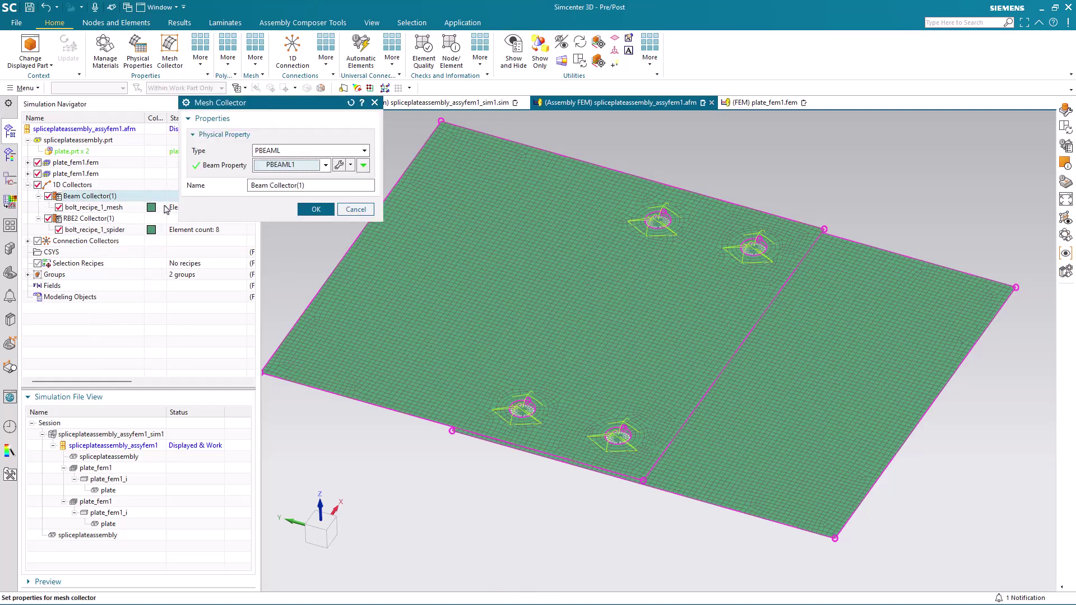
pyautogui.click(340, 167)
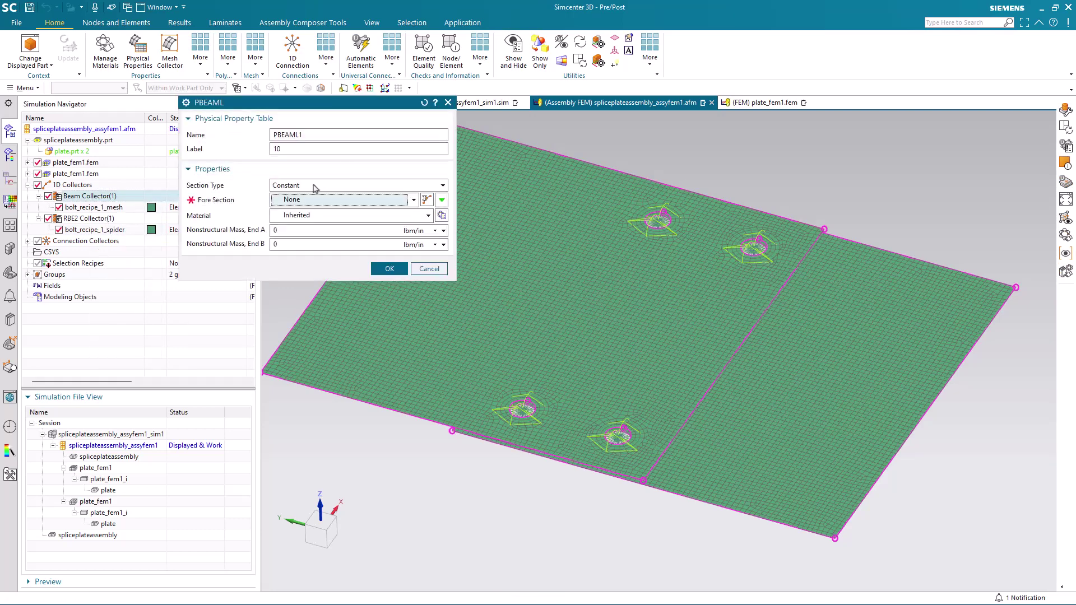
pyautogui.click(426, 201)
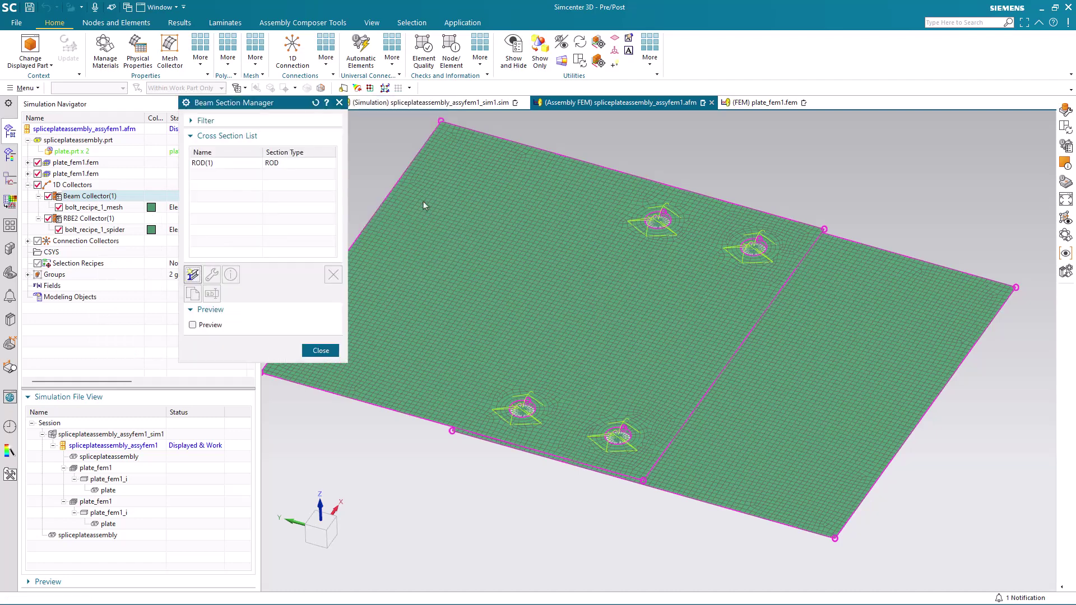
pyautogui.click(193, 274)
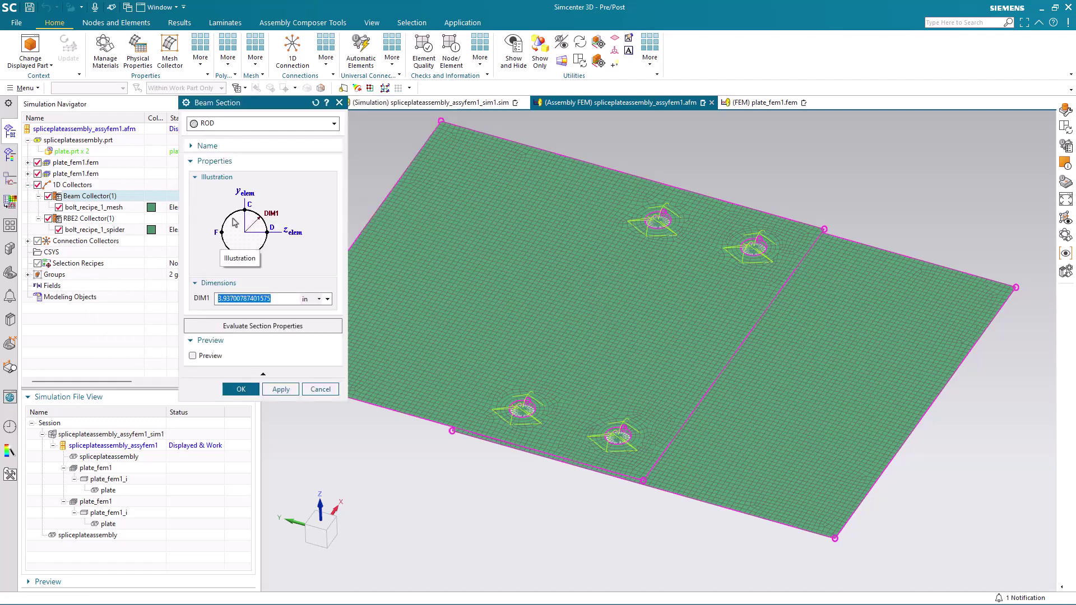
pyautogui.click(261, 125)
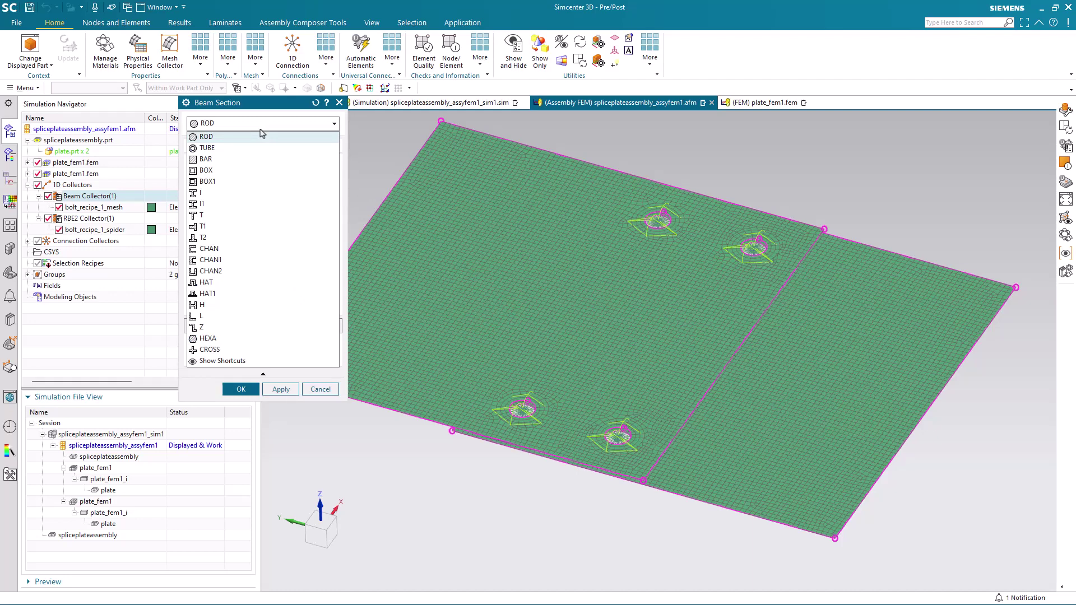
pyautogui.click(261, 135)
pyautogui.moveTo(280, 299); pyautogui.dragTo(229, 298)
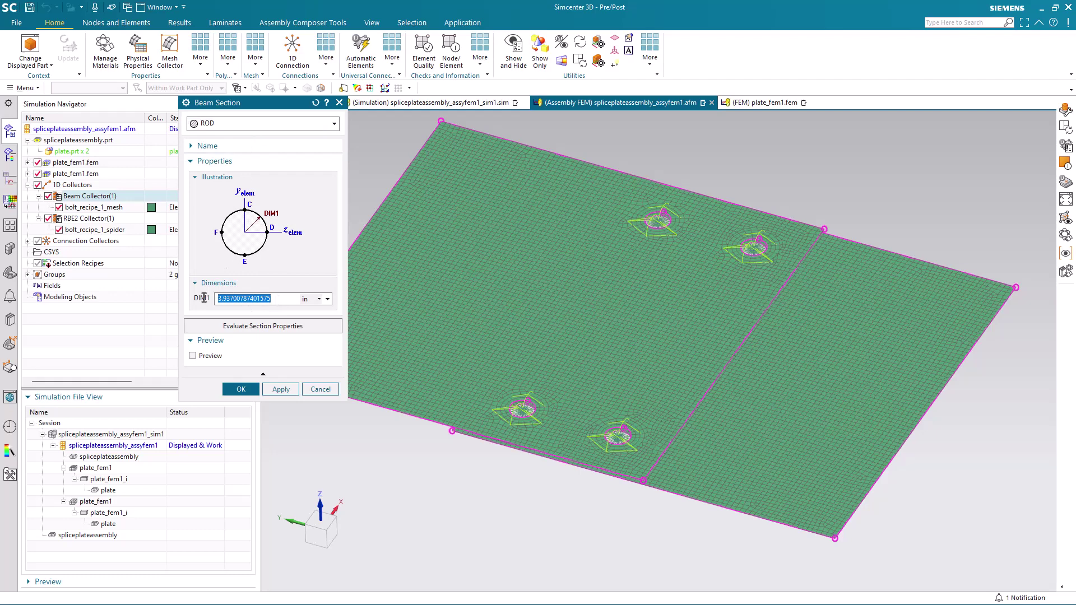
pyautogui.write('.25')
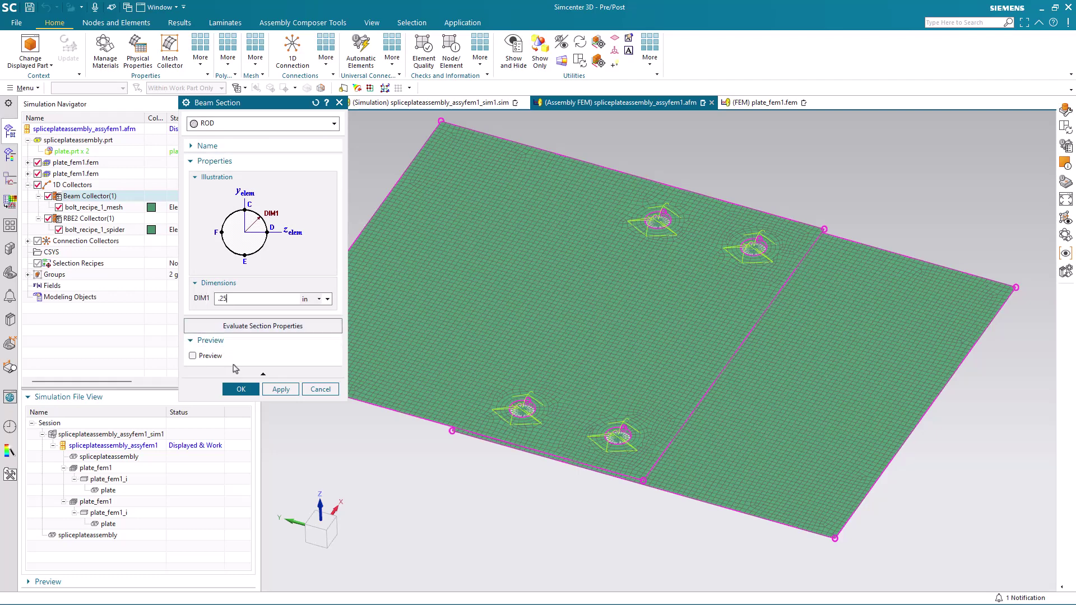
pyautogui.click(241, 389)
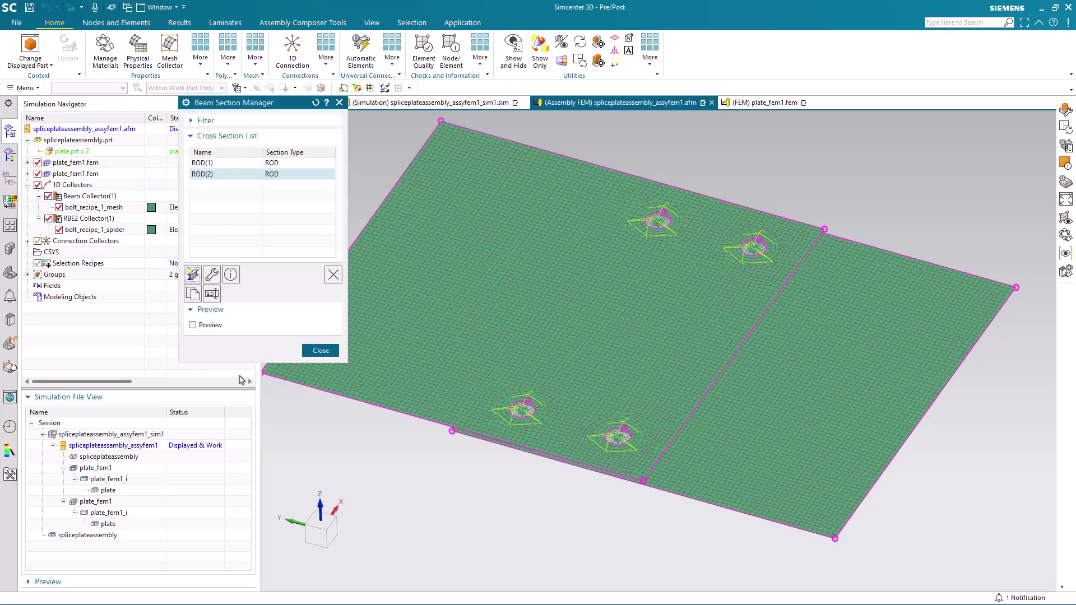
# - Assign AISI_310_SS material to PBEAML1 and apply it to the beam collector
pyautogui.click(313, 352)
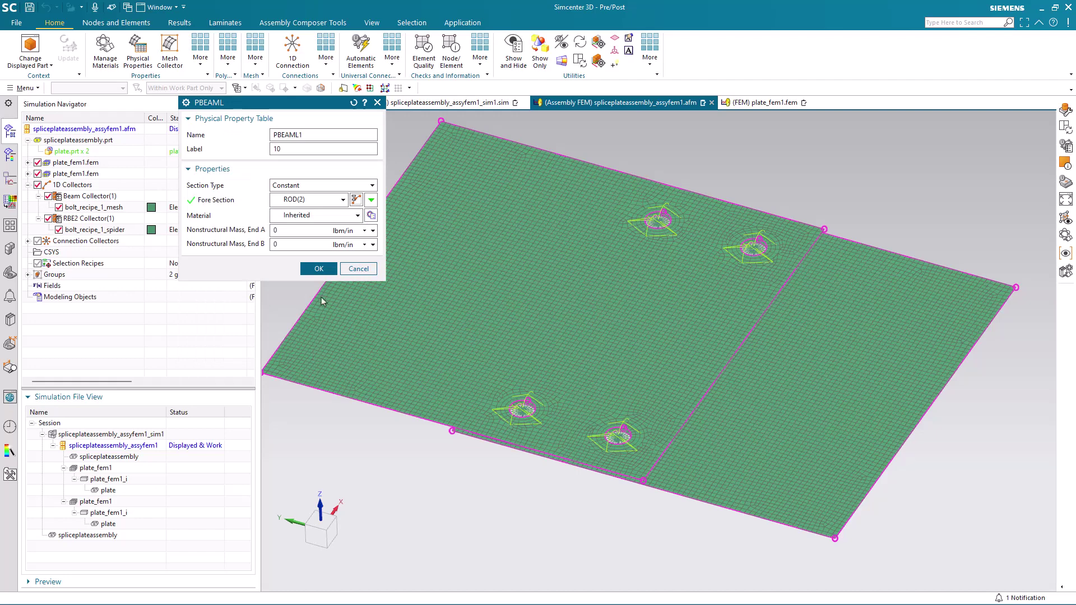
pyautogui.click(338, 218)
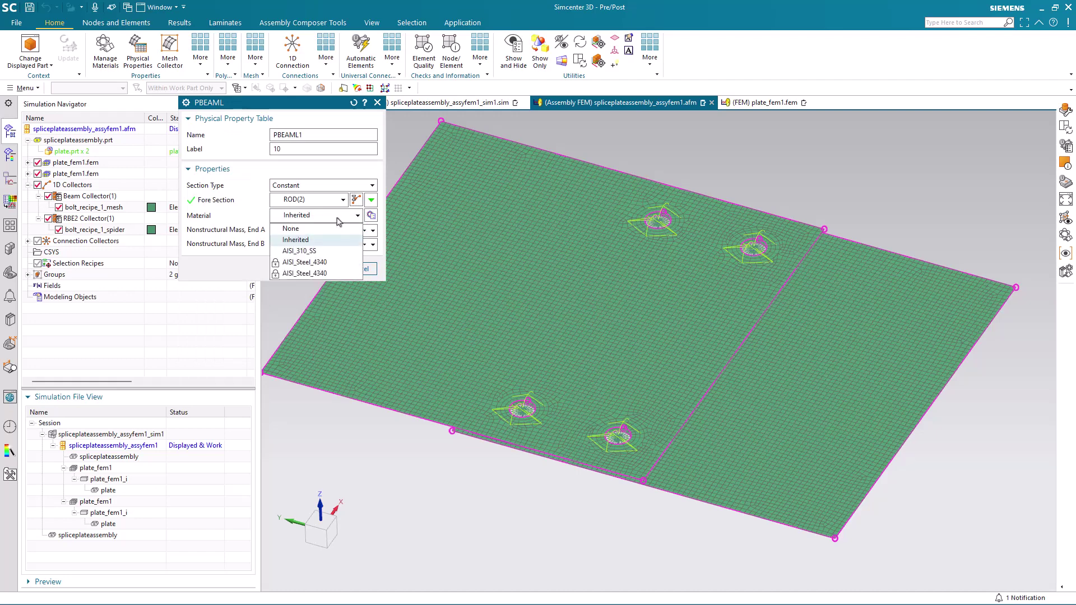
pyautogui.click(323, 248)
pyautogui.click(318, 269)
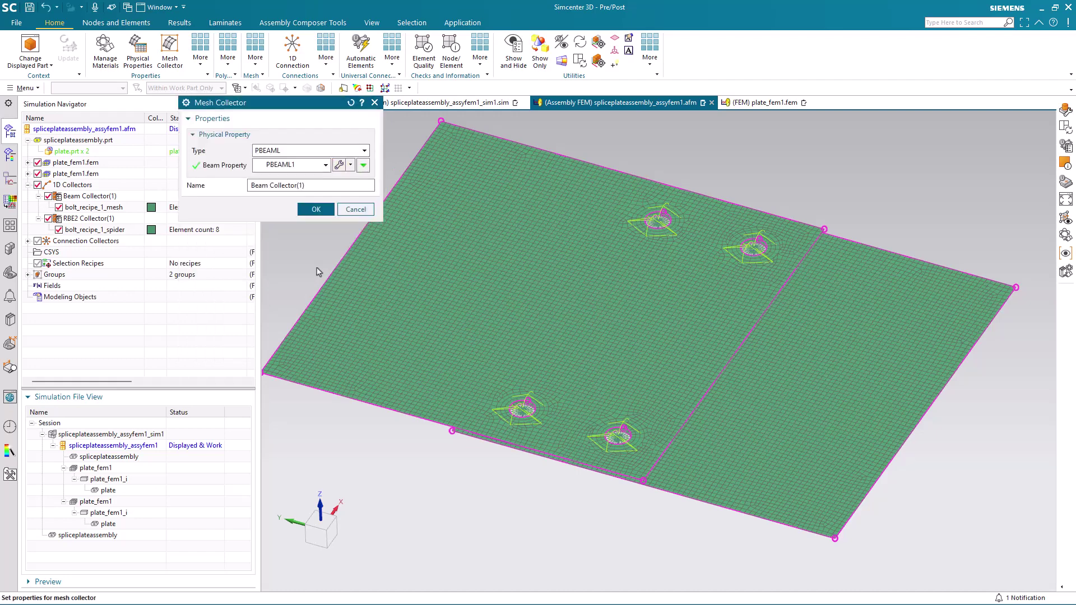
pyautogui.click(317, 210)
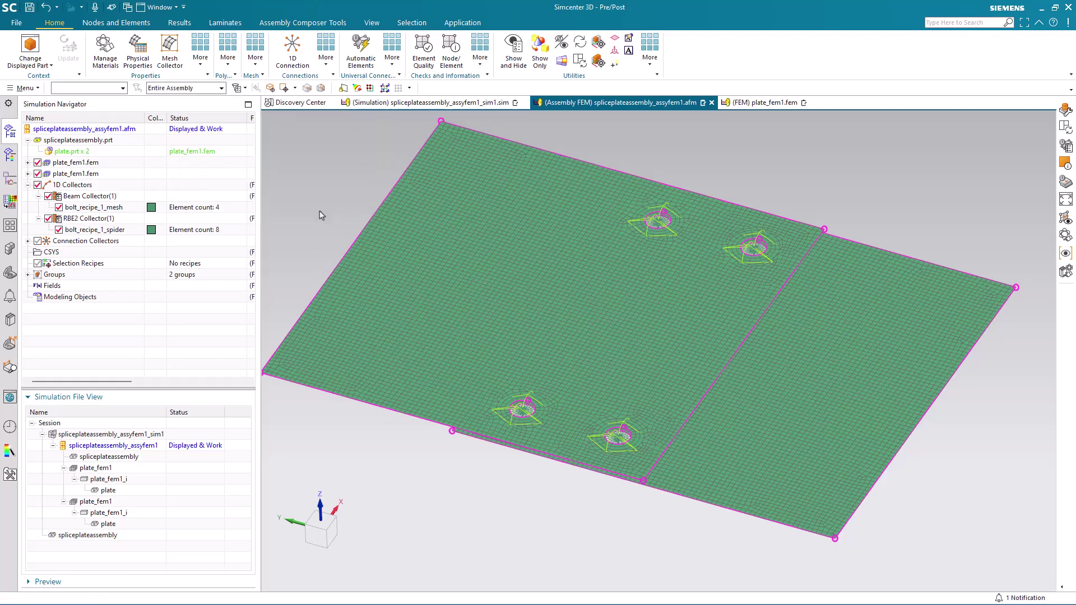
# - Auto-resolve assembly label conflicts, offsetting the plates to 9–7087 and 7088–14166
pyautogui.rightClick(121, 129)
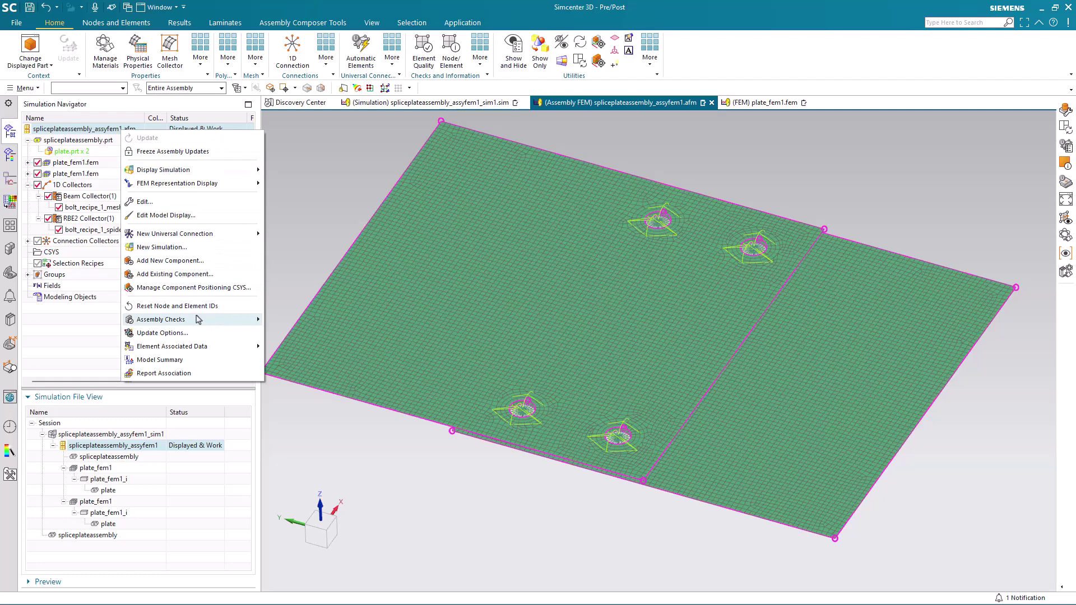
pyautogui.moveTo(218, 320)
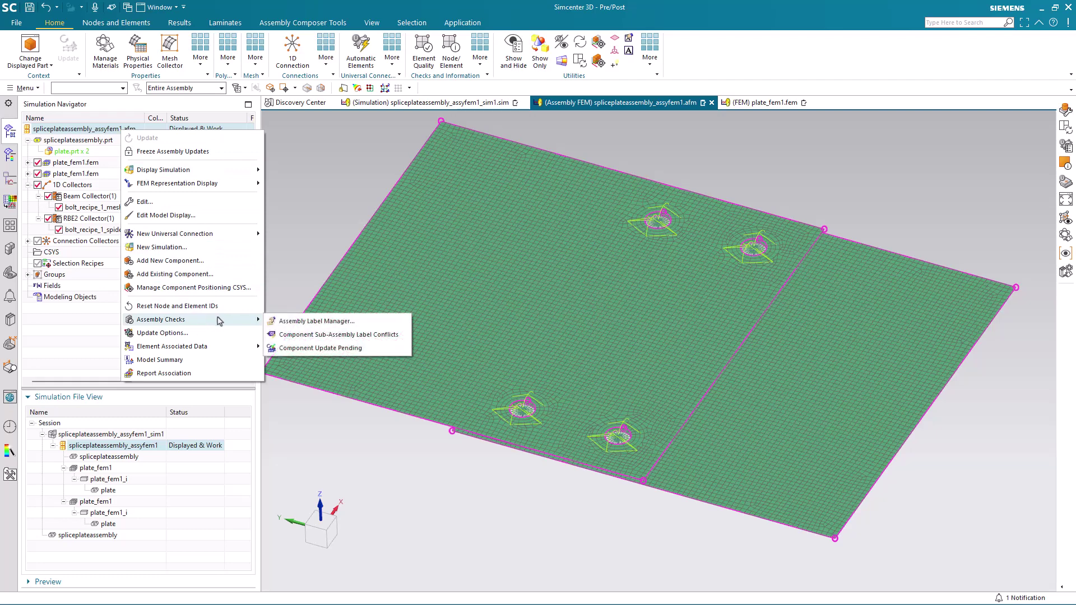
pyautogui.click(307, 321)
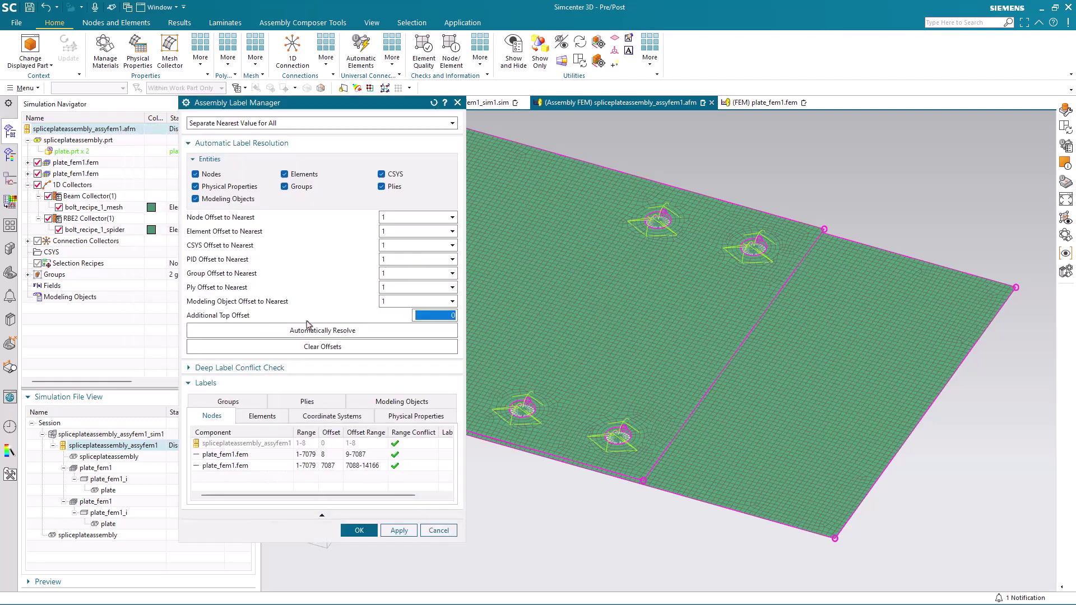
pyautogui.click(308, 330)
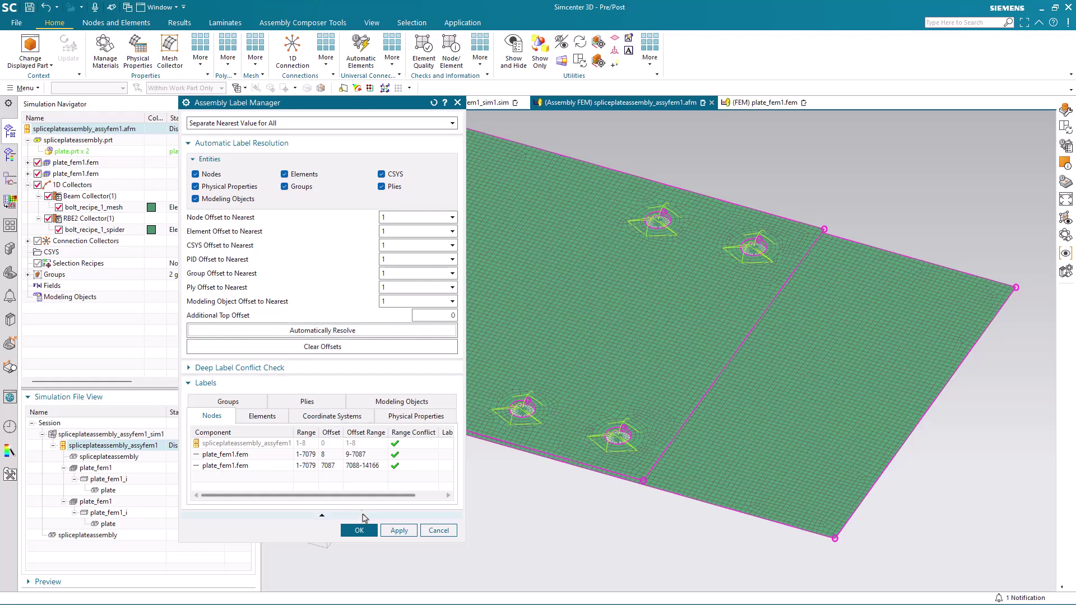
pyautogui.click(358, 531)
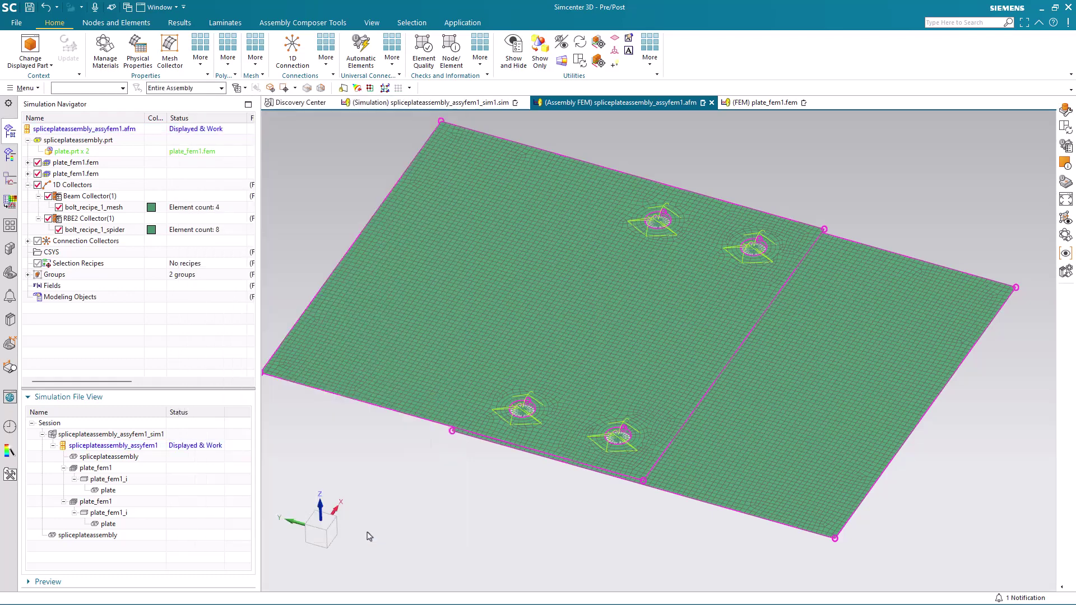
# - Make the simulation file the displayed part and solve Solution 1
pyautogui.doubleClick(116, 435)
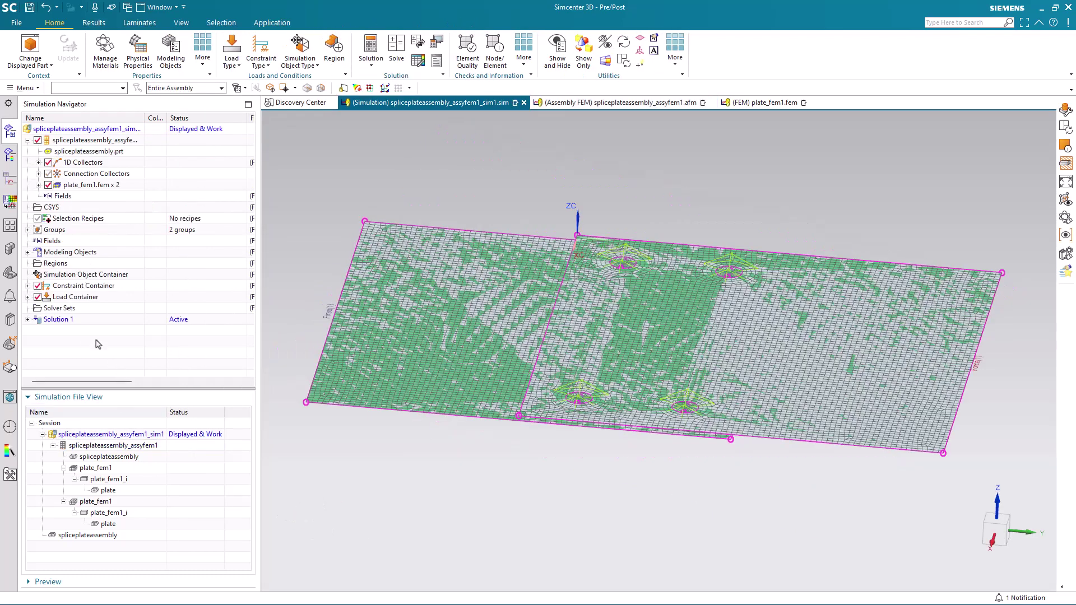
pyautogui.rightClick(56, 320)
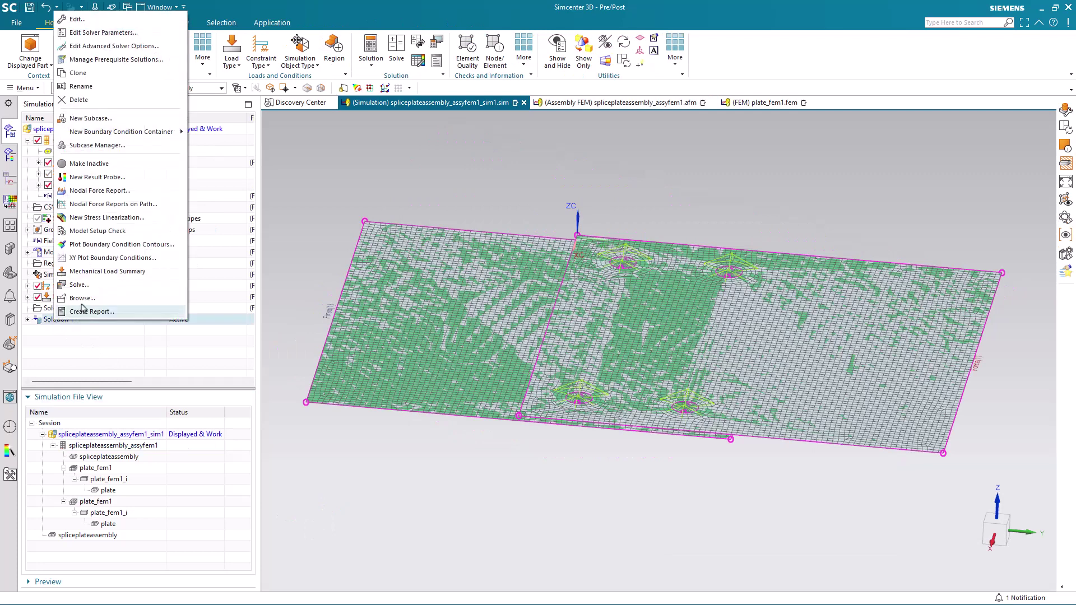
pyautogui.click(84, 285)
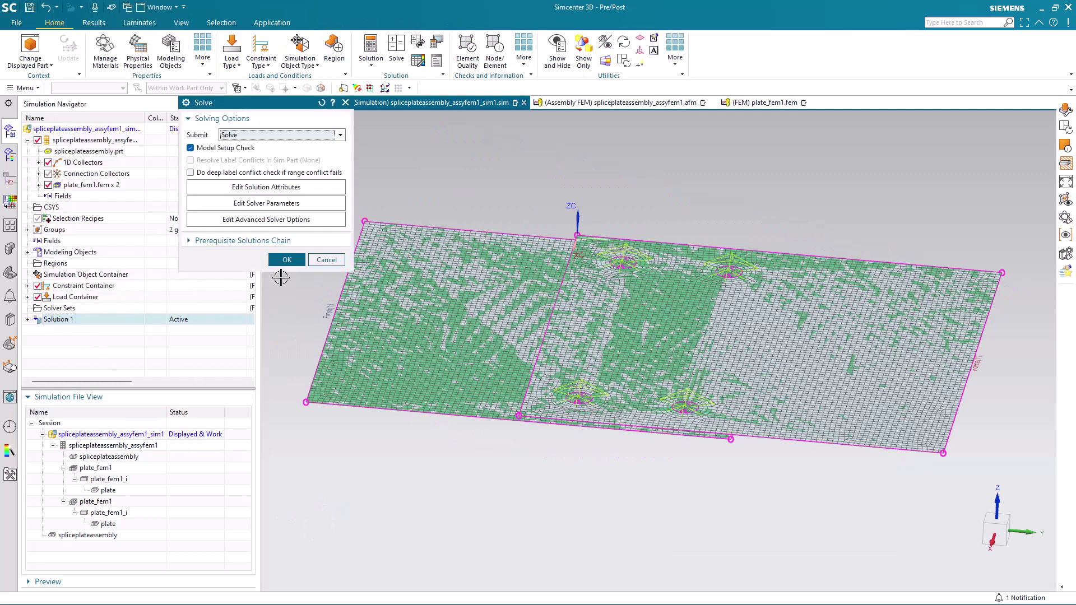
pyautogui.click(286, 259)
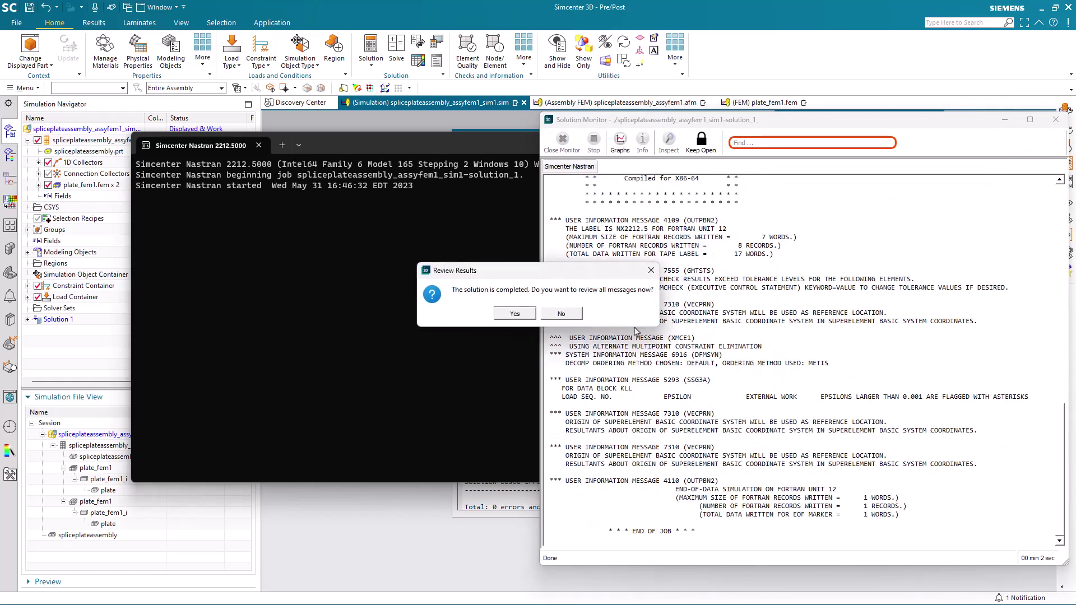
# - Dismiss the solver monitors and expand Solution 1's Results for post-processing
pyautogui.click(561, 314)
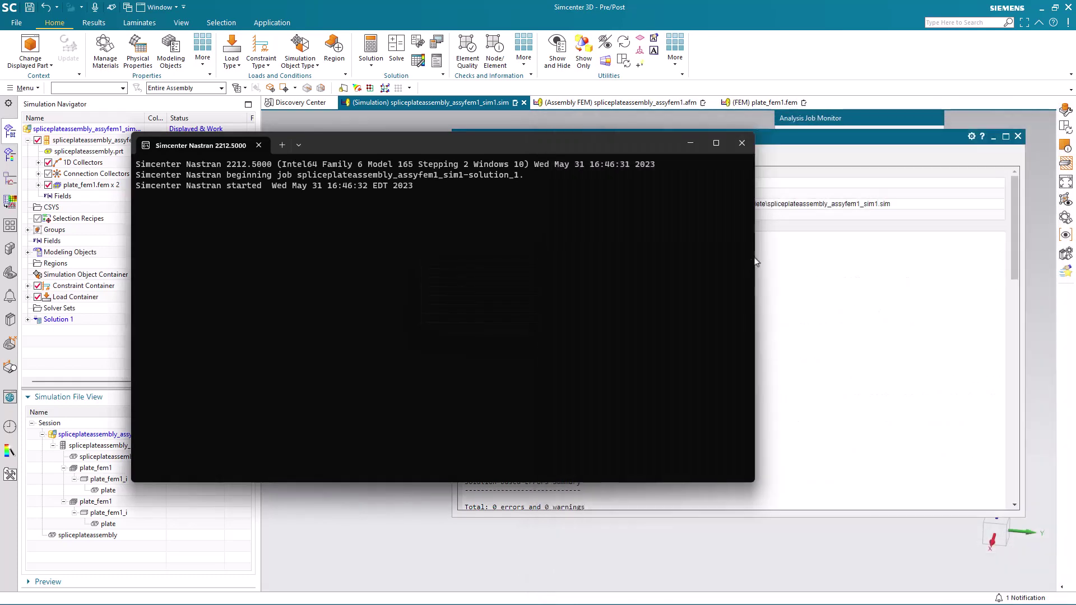
pyautogui.click(1017, 136)
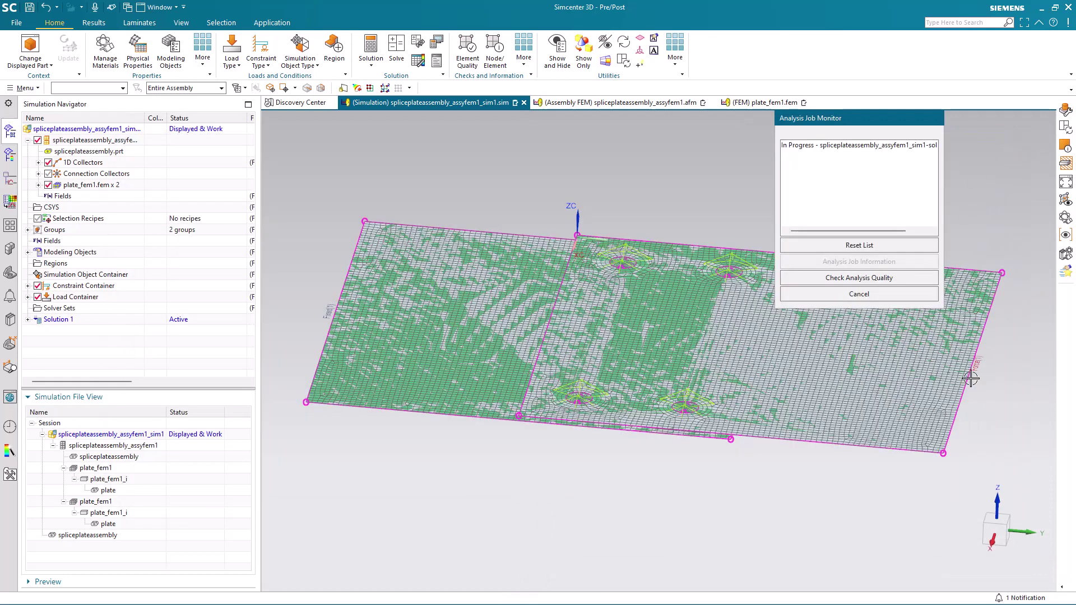
pyautogui.click(850, 297)
pyautogui.click(27, 320)
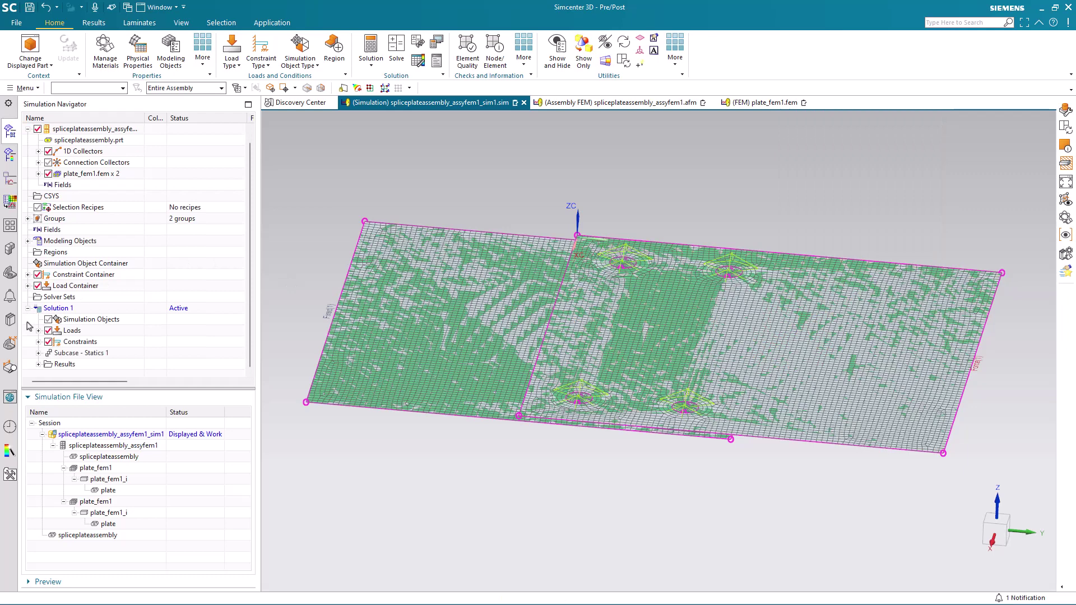
pyautogui.click(38, 364)
# - Load the solution results, plot the Structural Displacement - Nodal contour (max 2.378E-04 in), and animate it
pyautogui.doubleClick(71, 368)
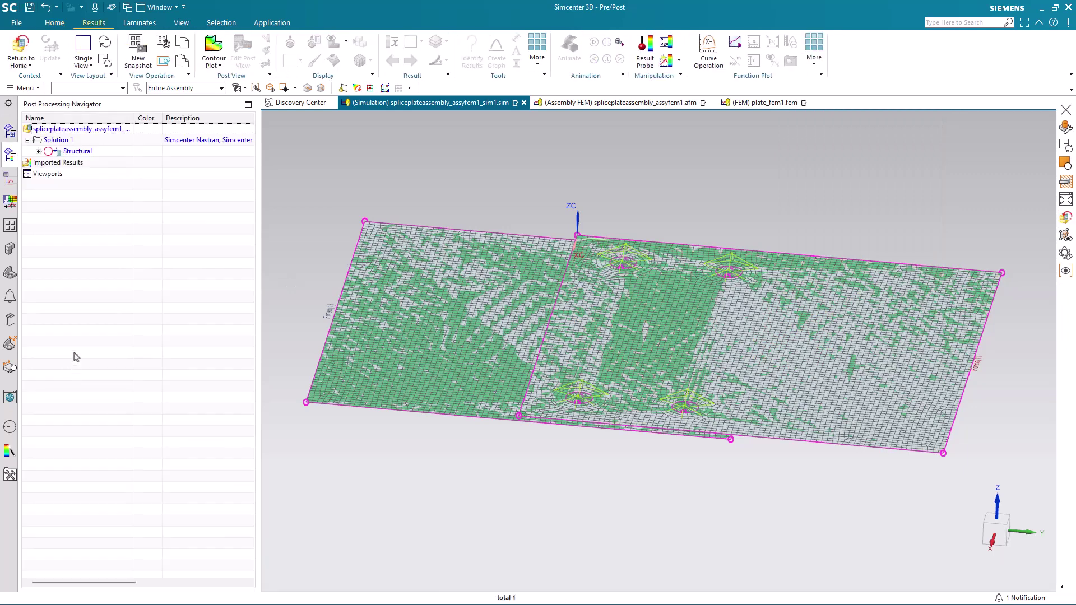
pyautogui.click(38, 152)
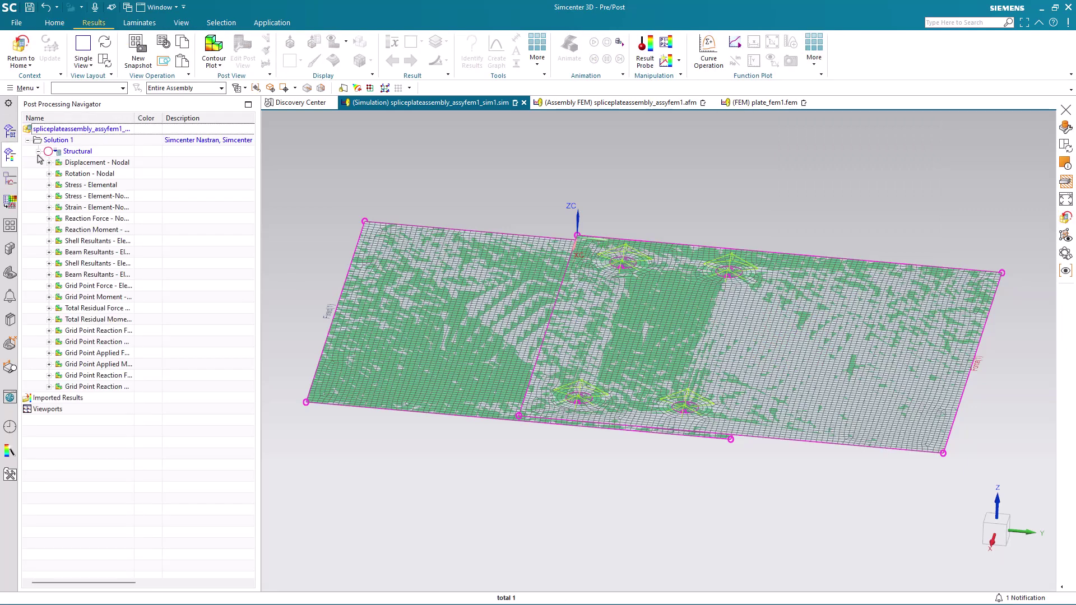
pyautogui.doubleClick(80, 162)
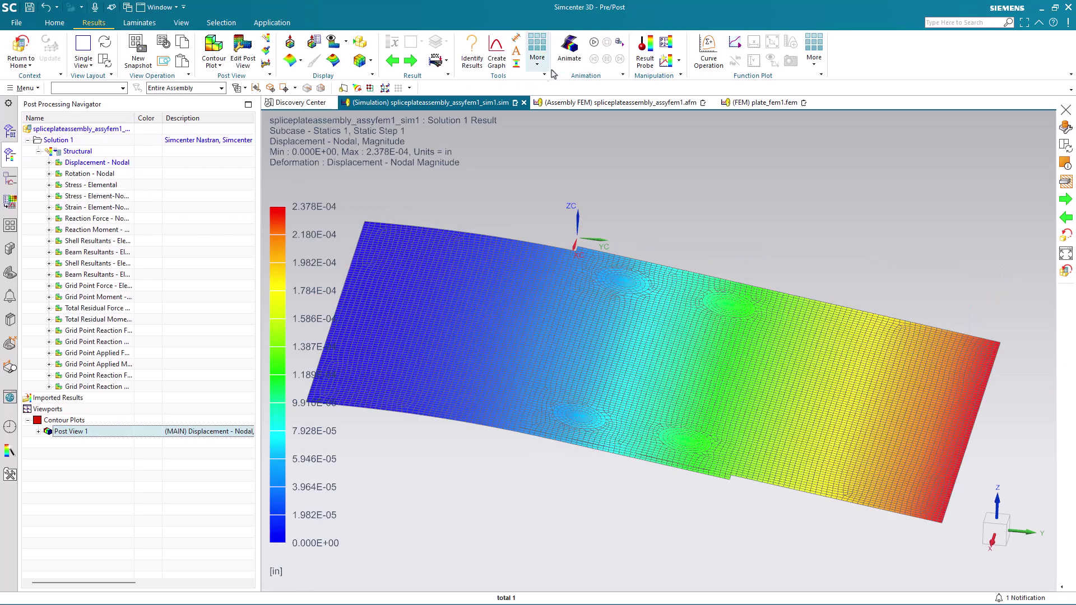
pyautogui.click(593, 43)
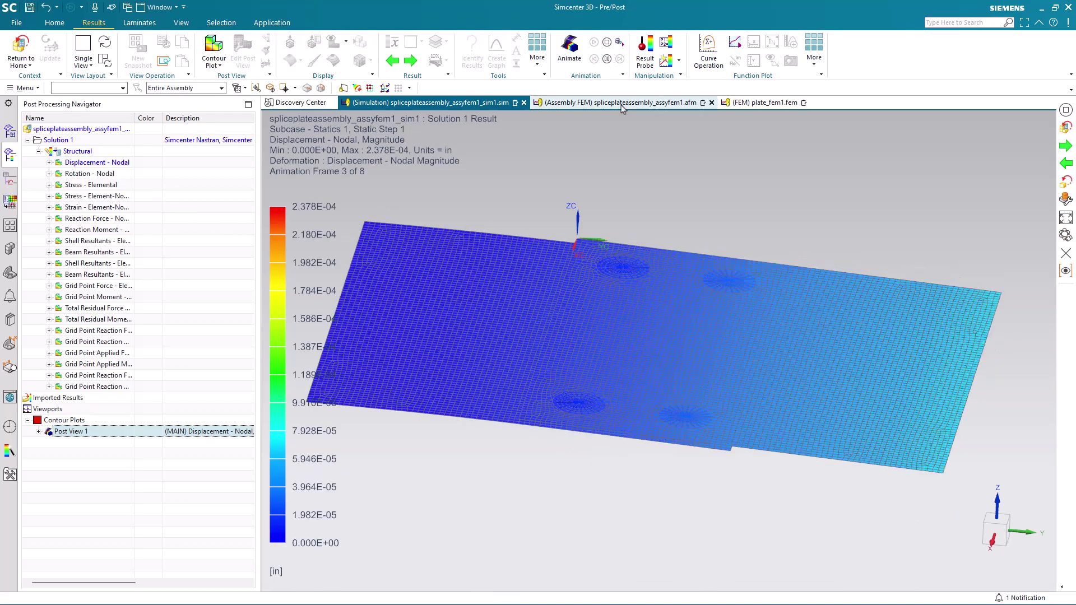